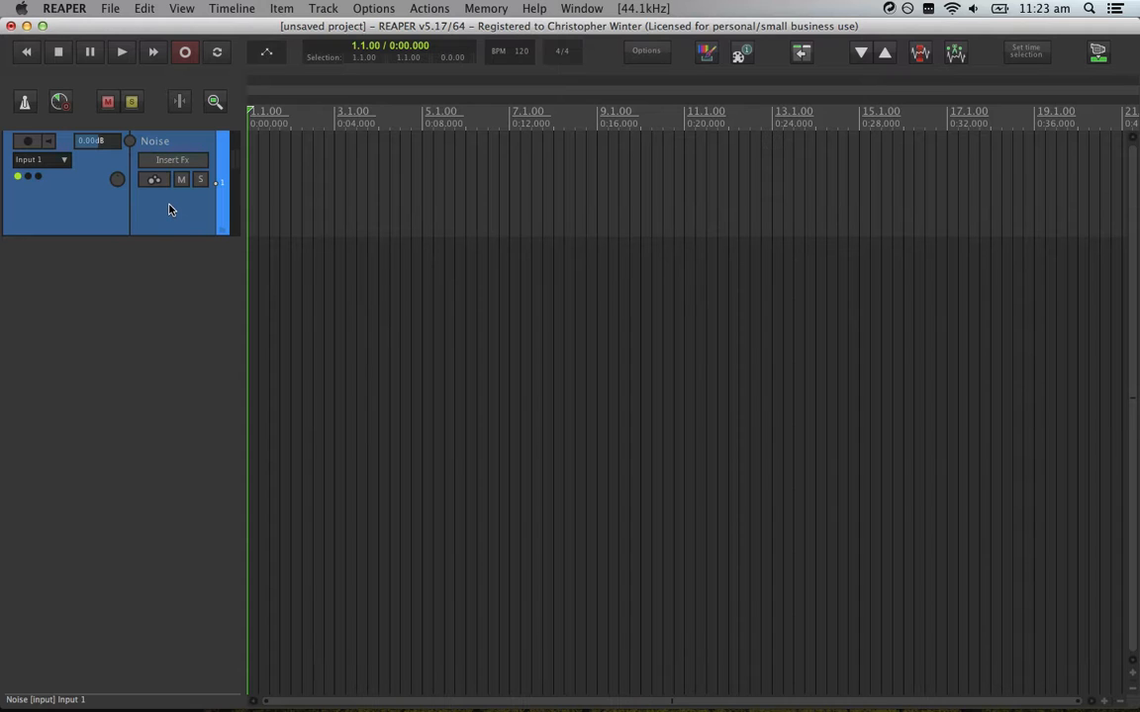
# Add the JS Gaussian Noise Generator to the Noise track and lower its noise level to about -34.1 dB.
pyautogui.click(191, 165)
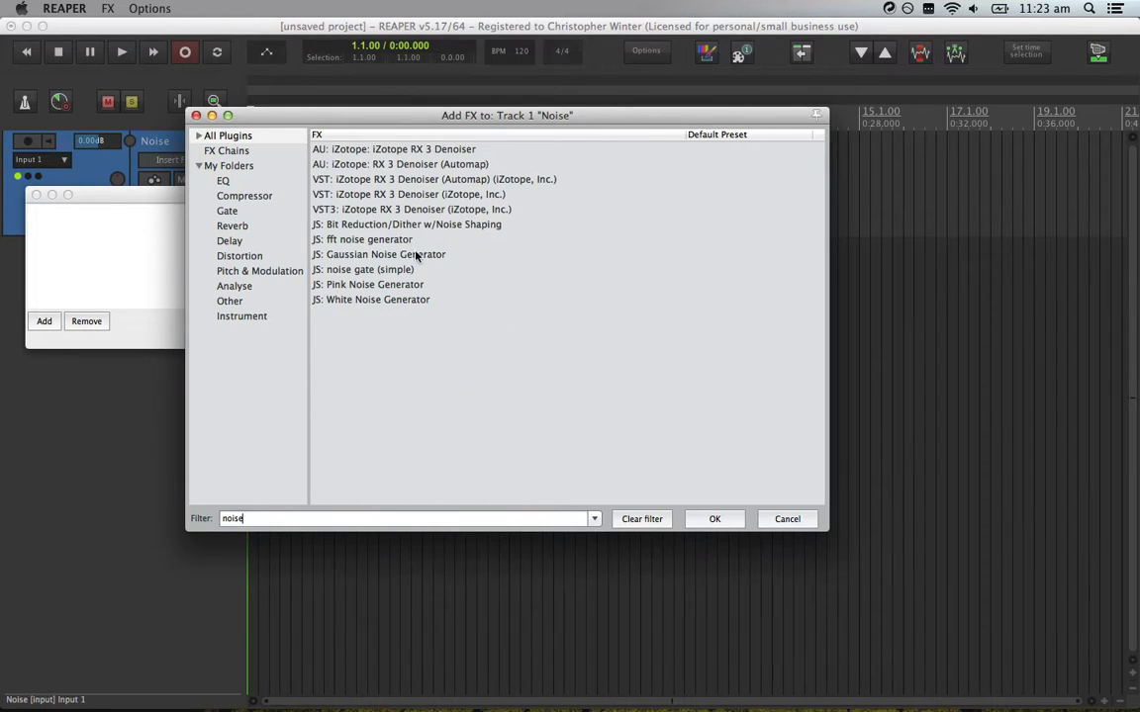
pyautogui.click(418, 255)
pyautogui.click(712, 519)
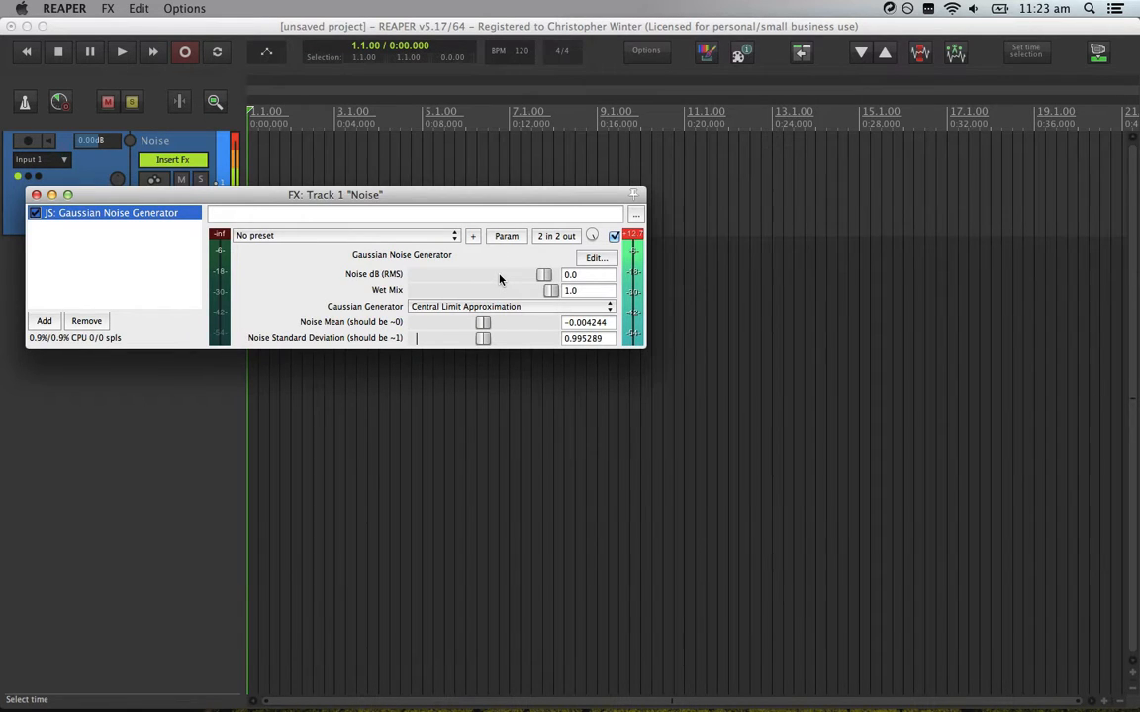
pyautogui.scroll(-3, 499, 280)
pyautogui.scroll(-6, 500, 280)
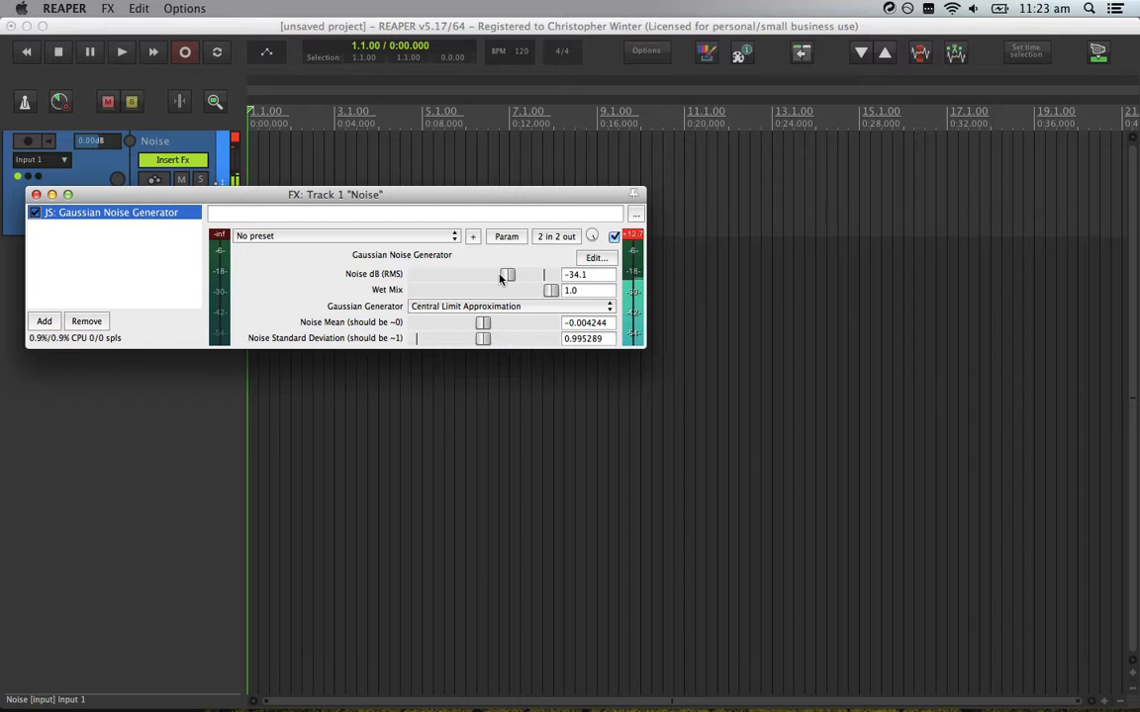
pyautogui.click(35, 195)
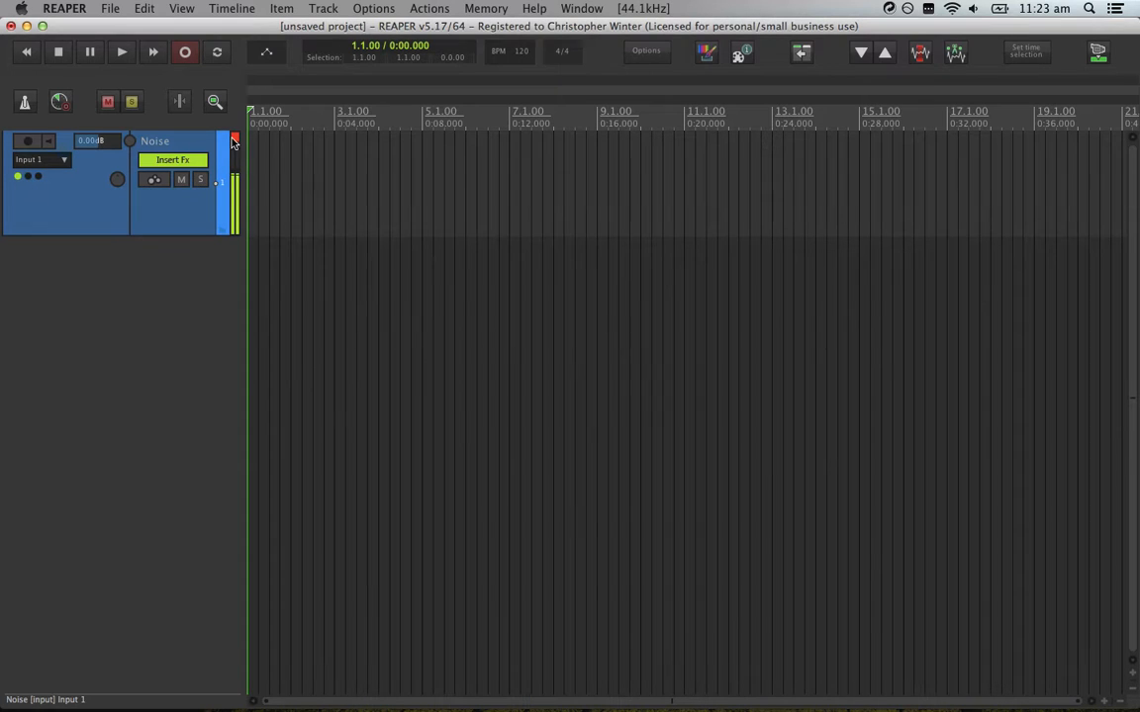
# Select the time range from the project start to about 31.8 s and render that time selection to a WAV file named Noise.
pyautogui.keyDown('shift'); pyautogui.click(940, 179); pyautogui.keyUp('shift')
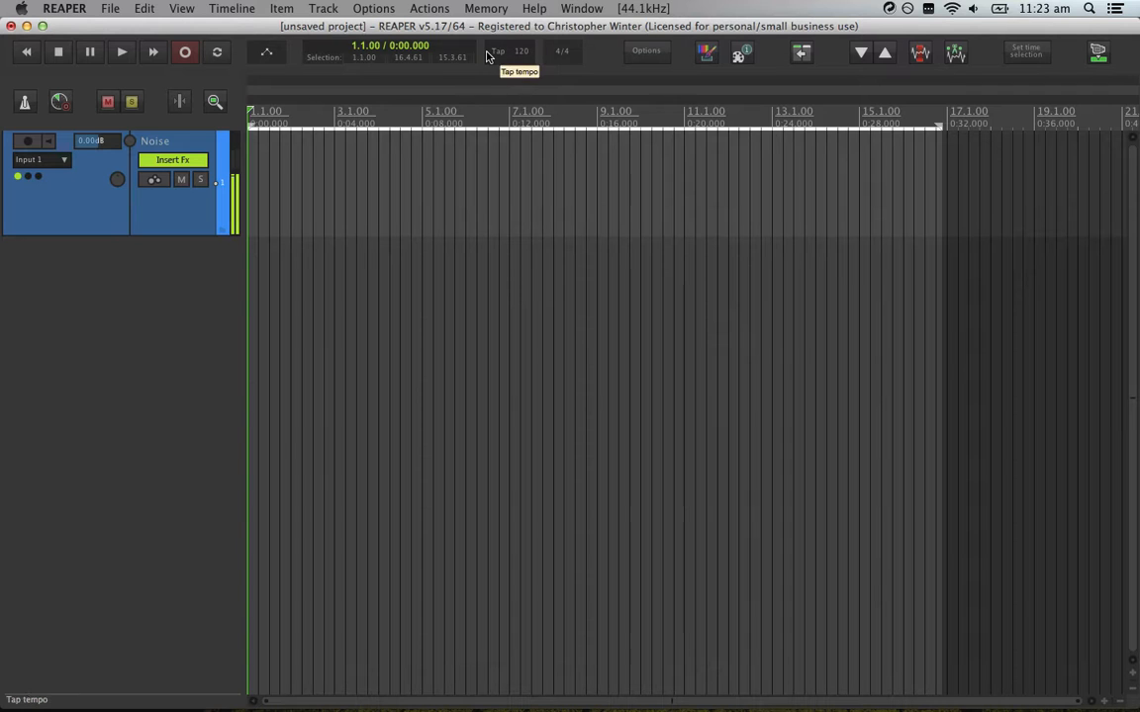
pyautogui.click(115, 8)
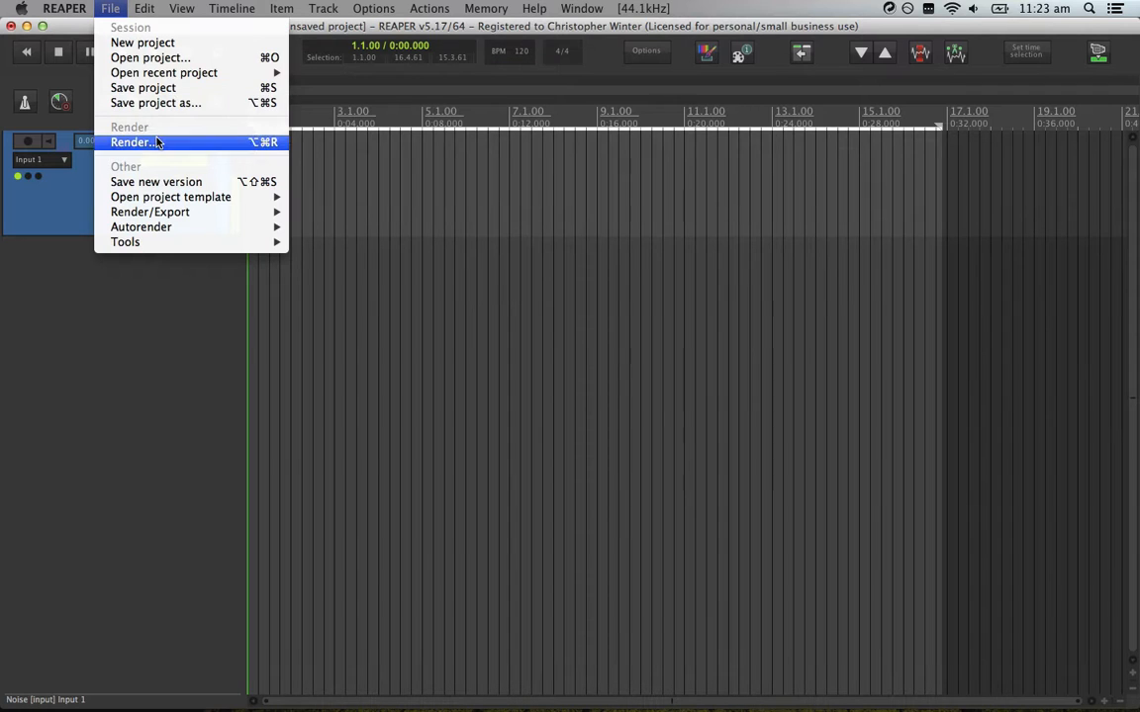
pyautogui.click(140, 127)
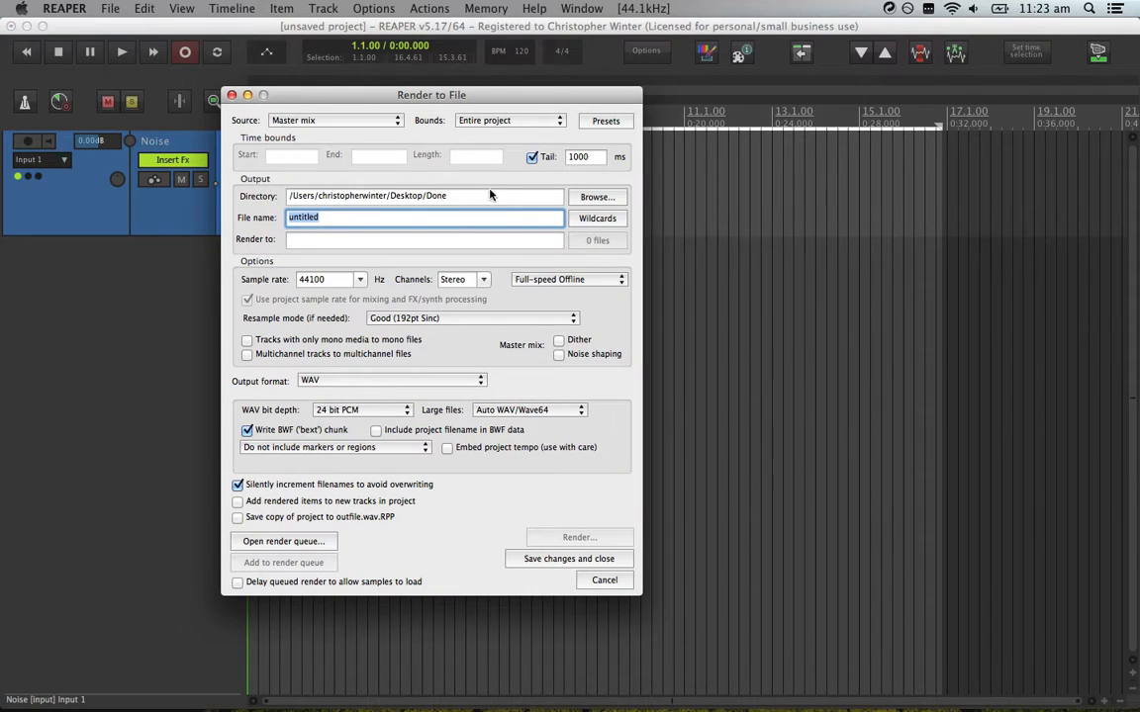
pyautogui.click(490, 121)
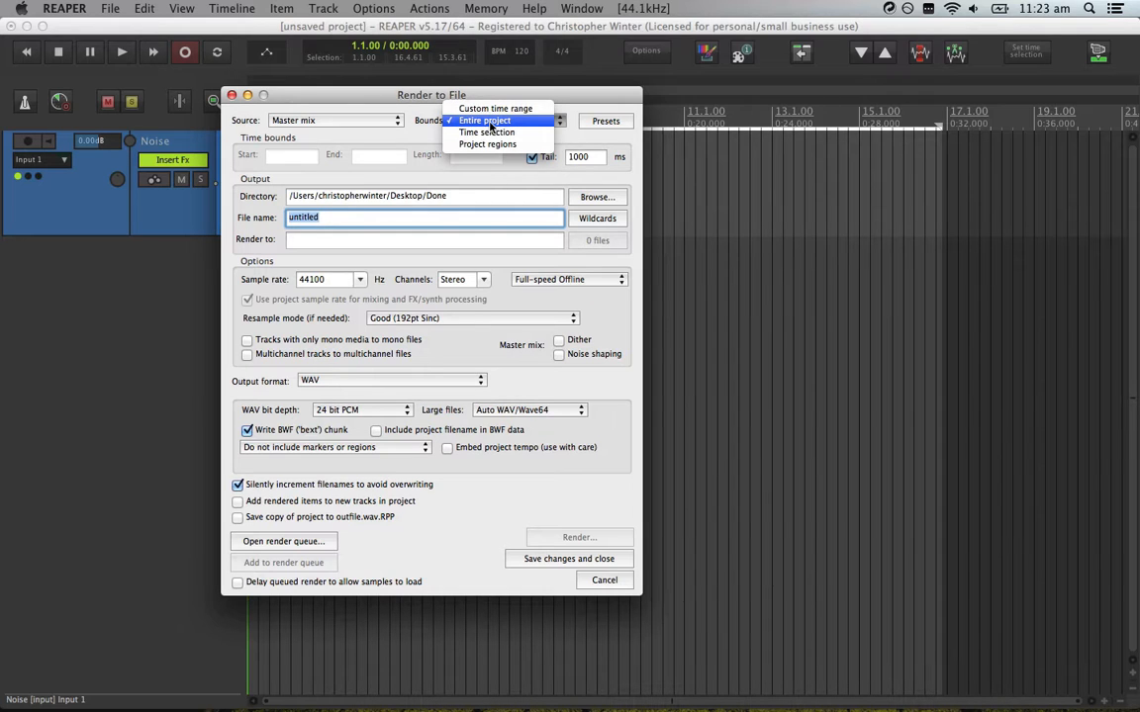
pyautogui.click(505, 133)
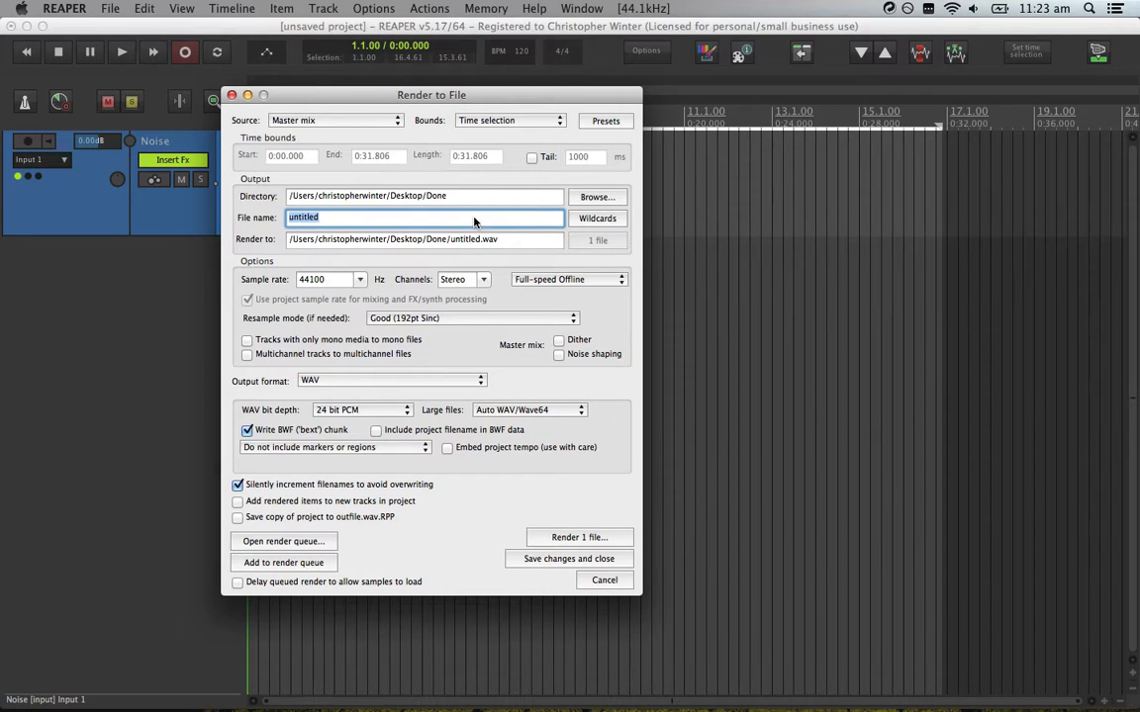
pyautogui.write('Noise')
pyautogui.press('Return')
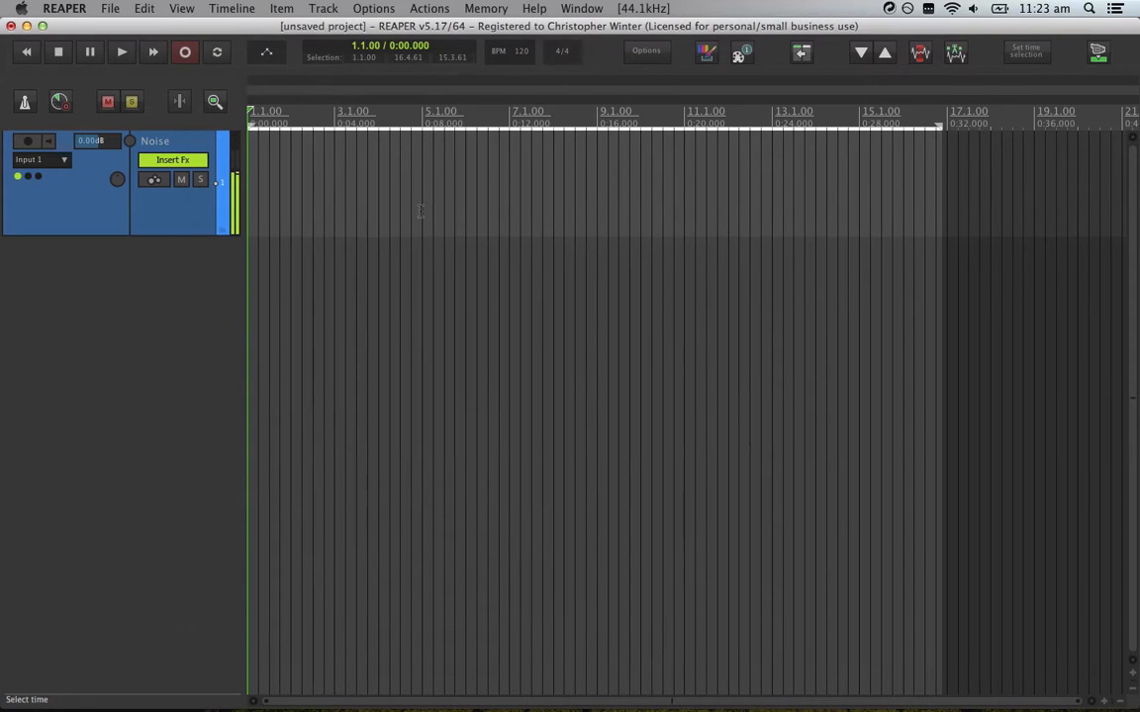
# Remove the noise generator track and open the Done folder containing the rendered file.
pyautogui.hotkey('ctrl', 'z')
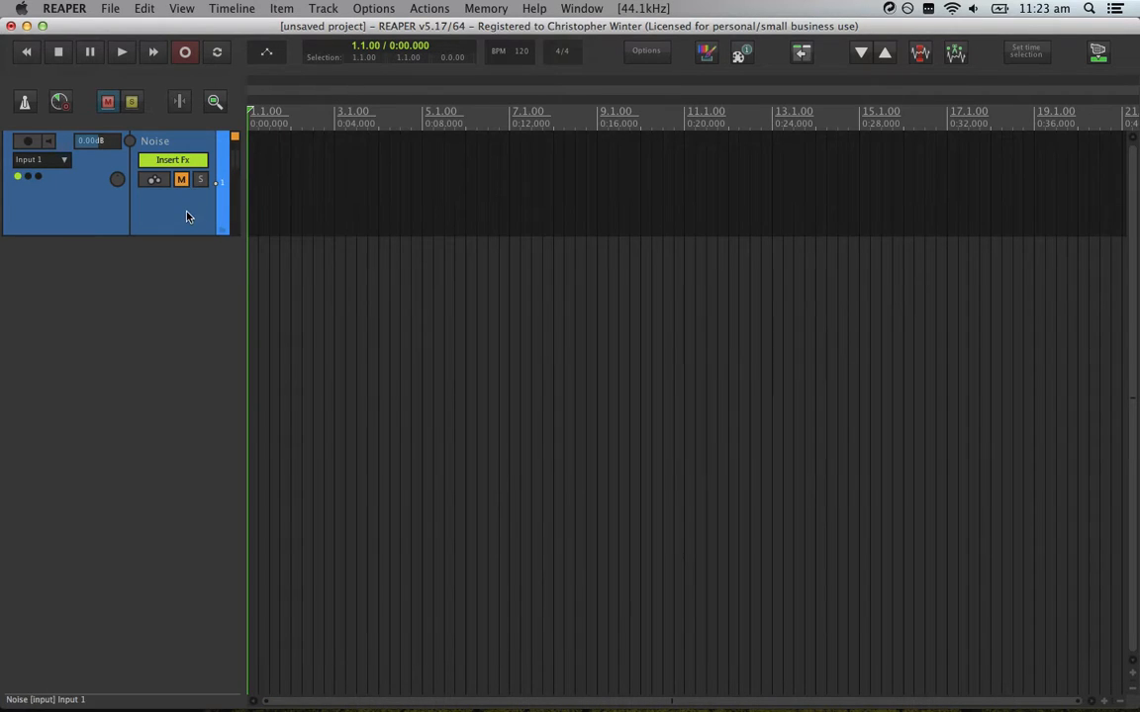
pyautogui.hotkey('ctrl', 'z')
pyautogui.click(256, 617)
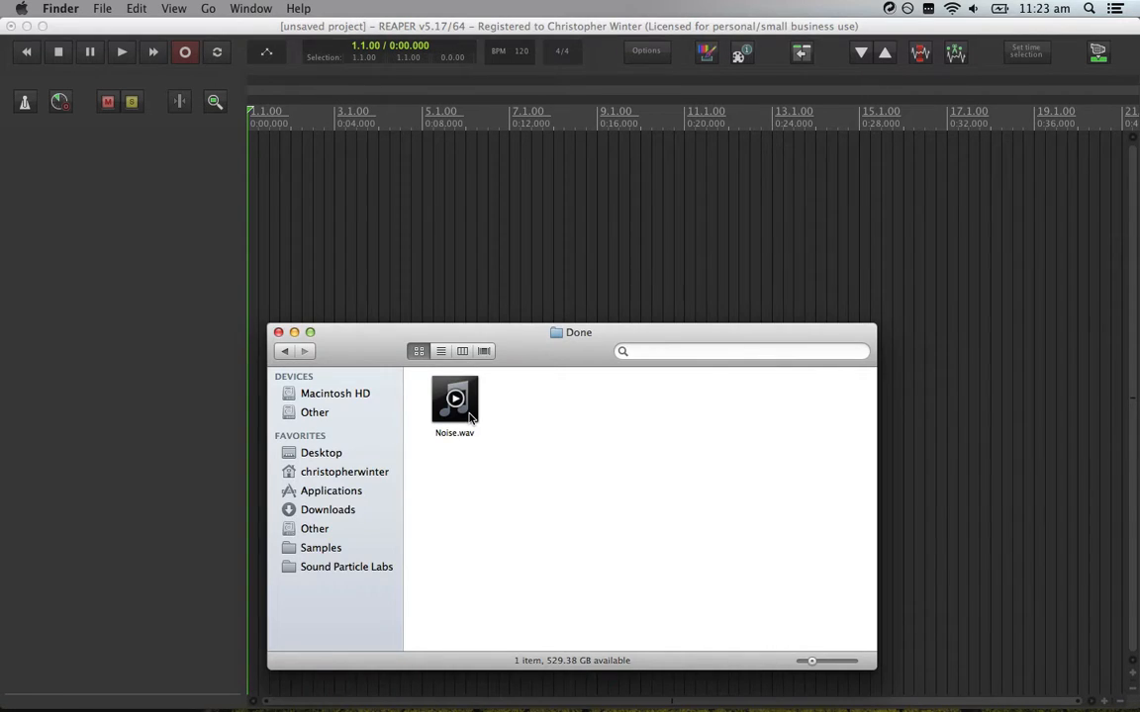
# Import Noise.wav at the project start and give it a fade-in of about 8 seconds and a fade-out of about 13 seconds.
pyautogui.moveTo(471, 417); pyautogui.dragTo(269, 180)
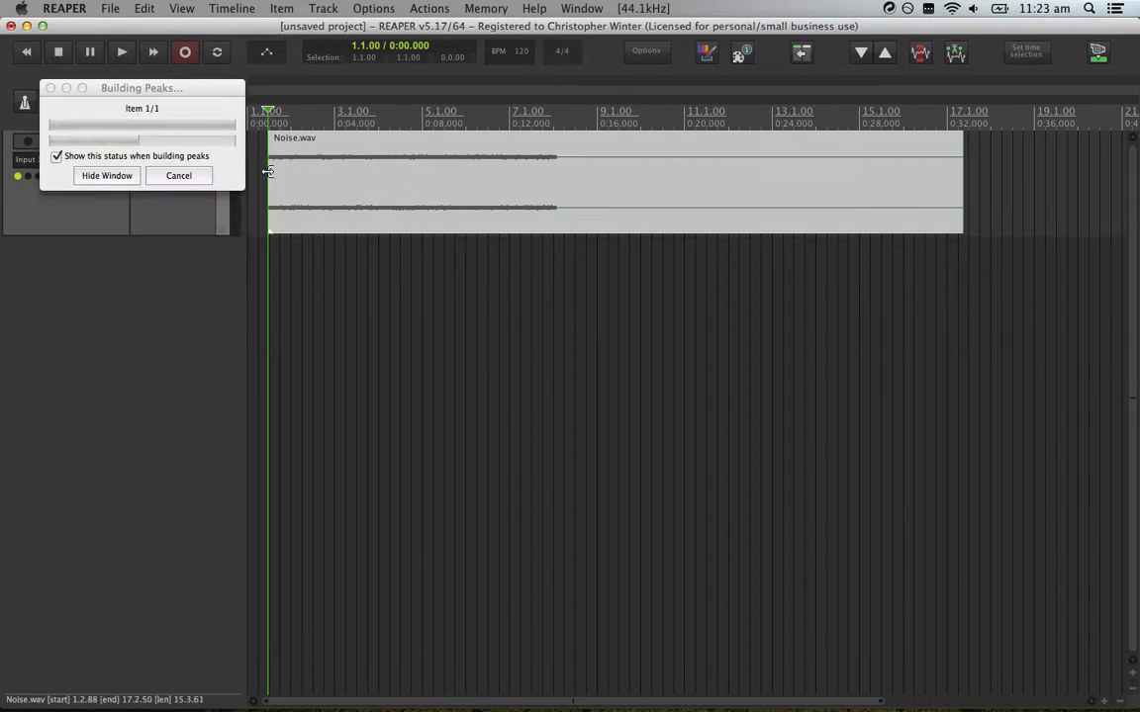
pyautogui.moveTo(380, 190); pyautogui.dragTo(287, 178)
pyautogui.click(287, 178)
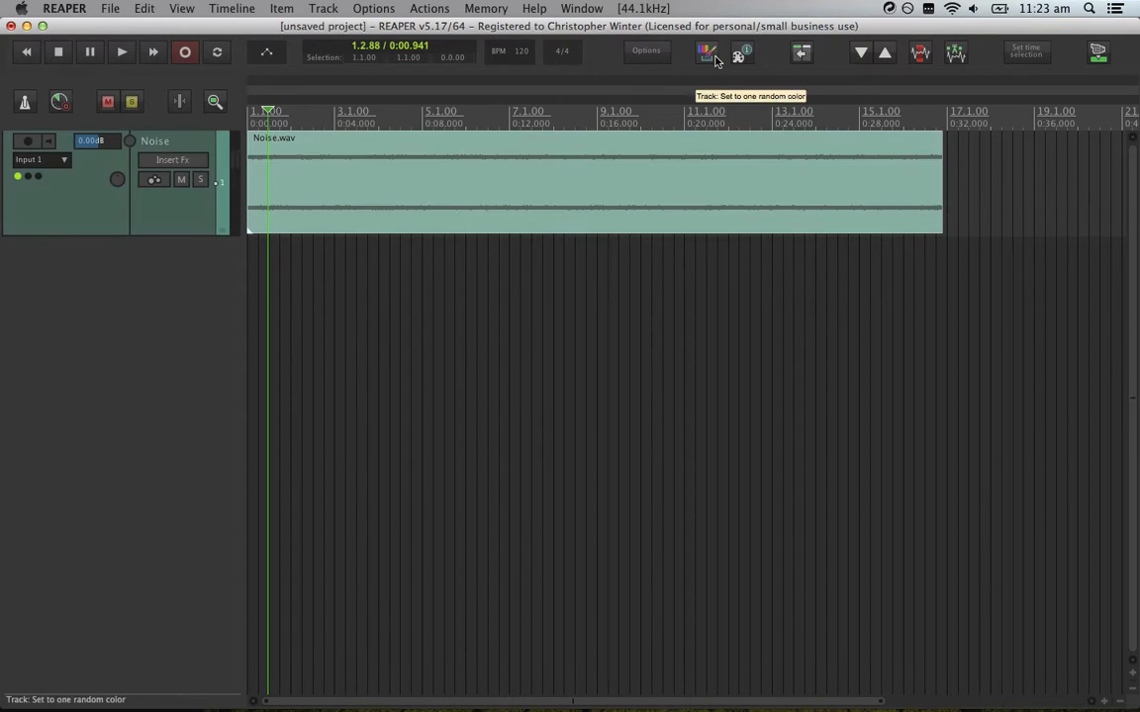
pyautogui.moveTo(894, 143); pyautogui.dragTo(661, 138)
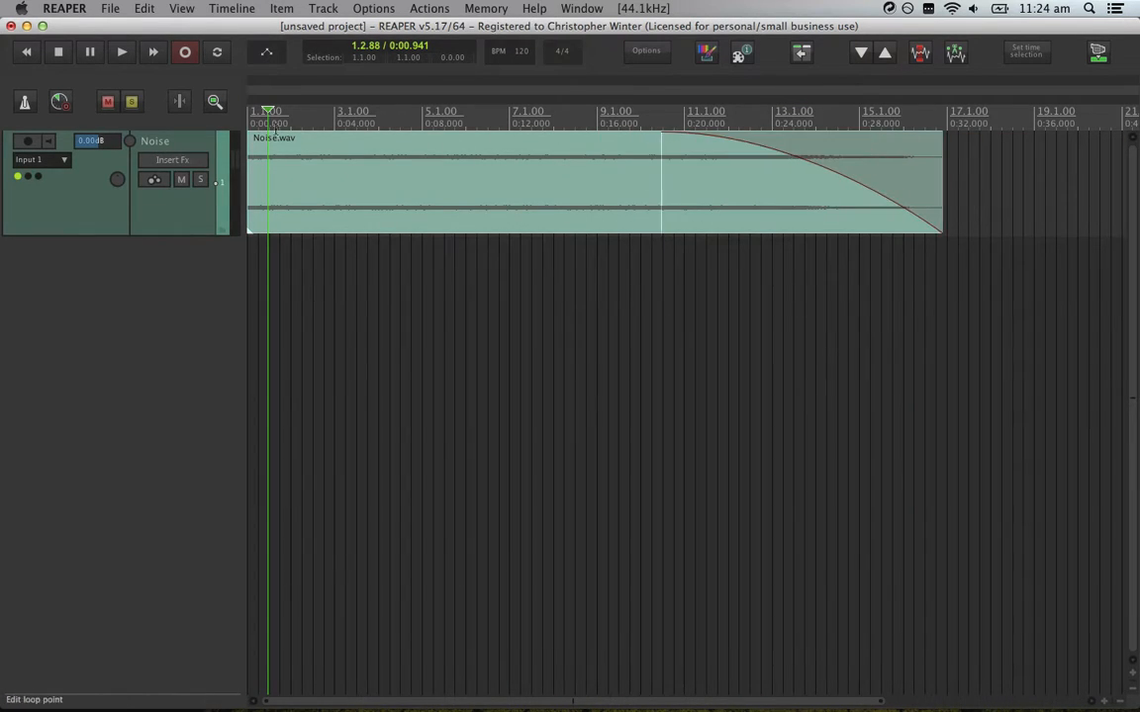
pyautogui.moveTo(253, 146); pyautogui.dragTo(424, 149)
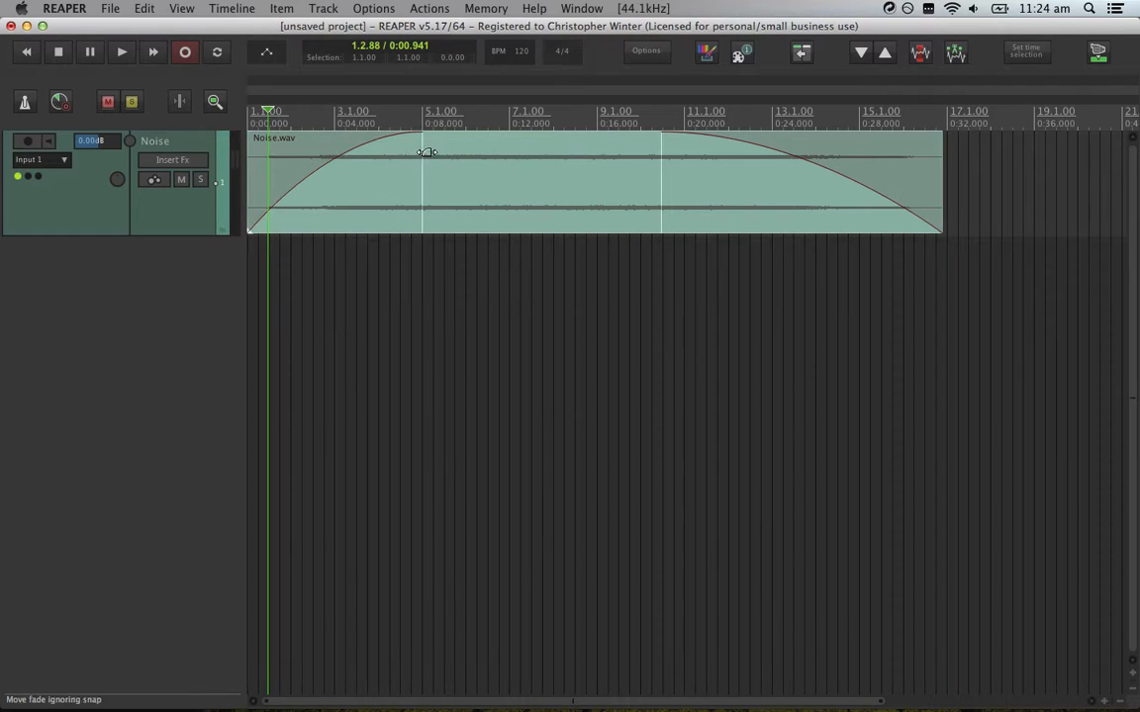
# Add the ReaEQ effect to the Noise track and extend it with four extra bands to eight in total.
pyautogui.click(197, 162)
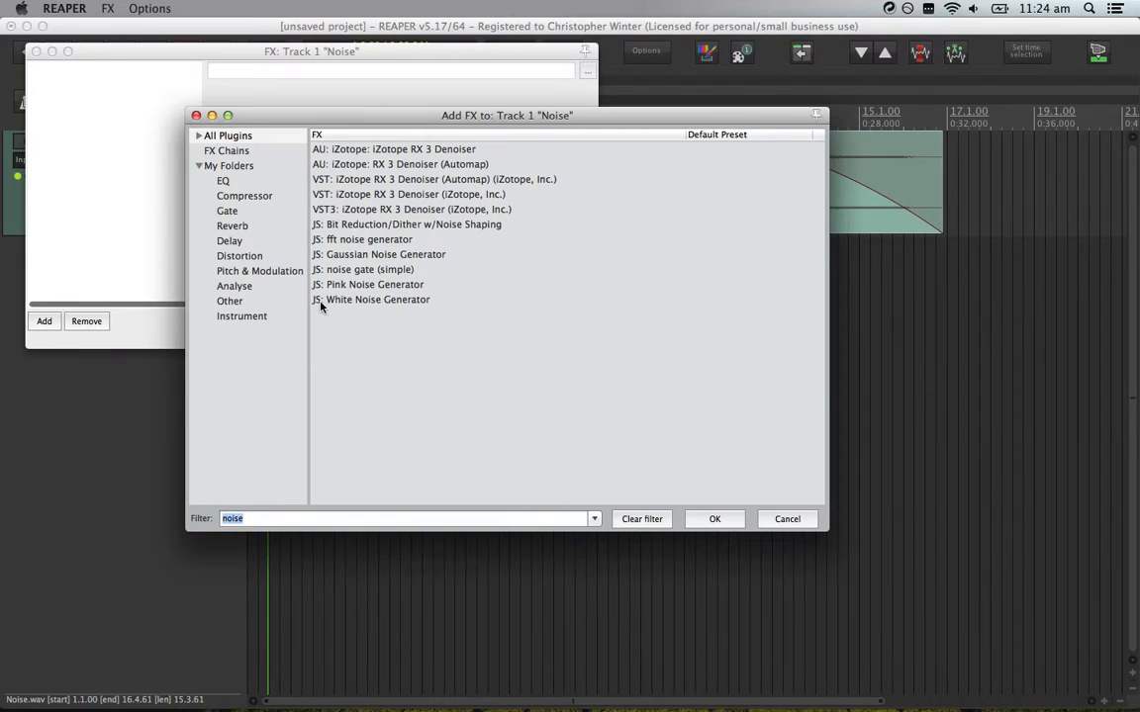
pyautogui.write('eq')
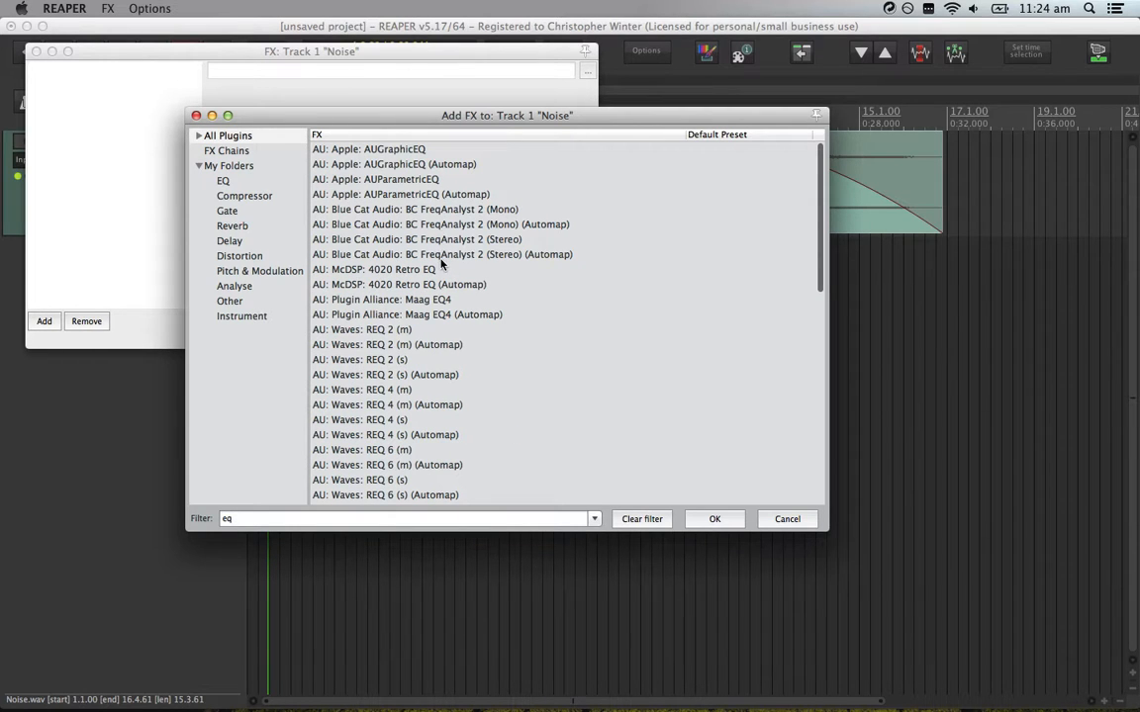
pyautogui.scroll(-5, 440, 263)
pyautogui.doubleClick(353, 352)
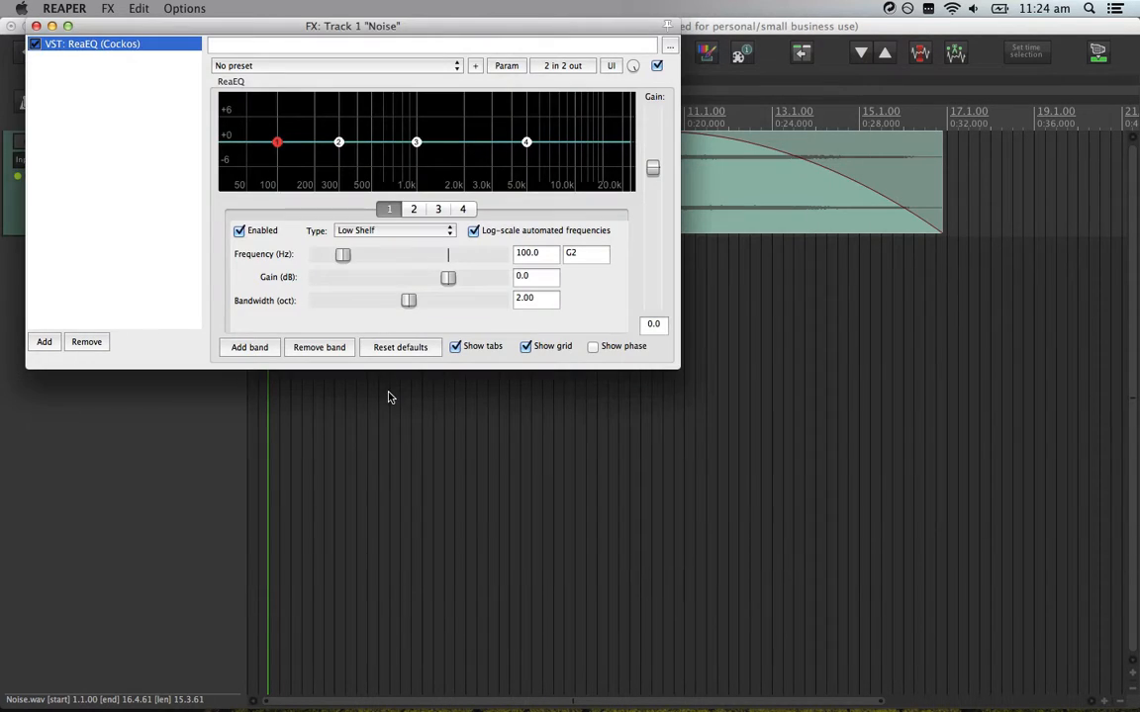
pyautogui.click(244, 348)
pyautogui.click(244, 348)
pyautogui.click(245, 348)
pyautogui.click(244, 349)
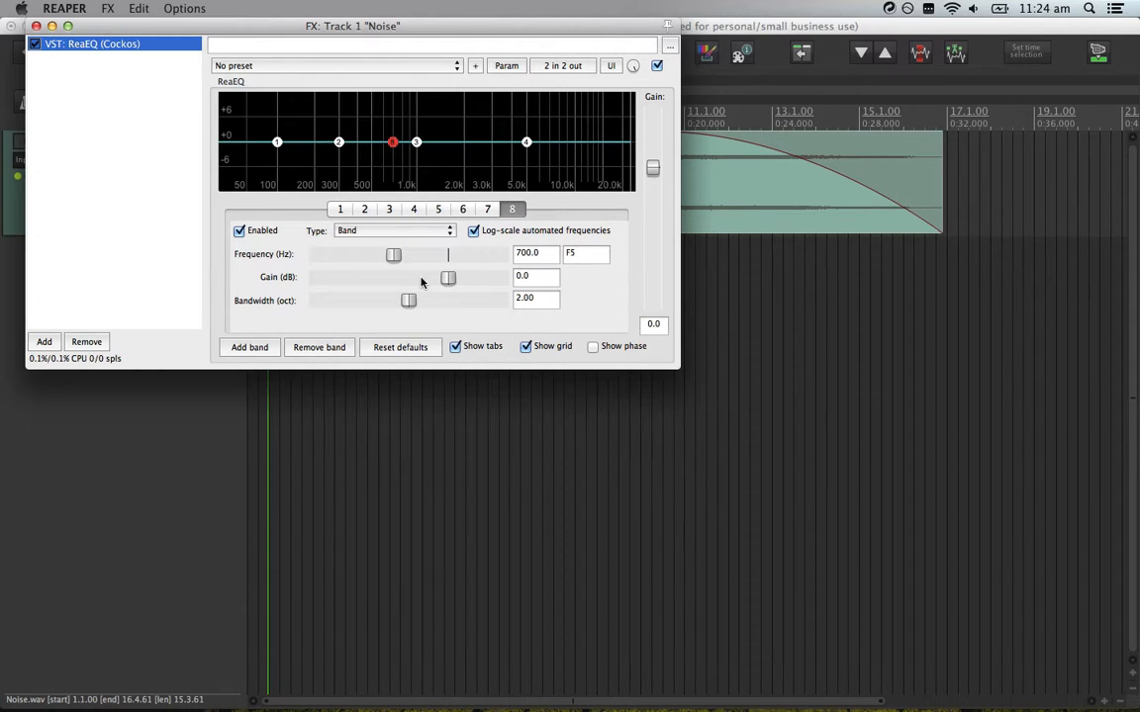
# Shape the ReaEQ curve by boosting bands 3 and 8 and cutting bands 1, 2 (-3.4 dB), 4 (-4.2 dB), 5 and 7.
pyautogui.moveTo(393, 142); pyautogui.dragTo(393, 177)
pyautogui.click(414, 211)
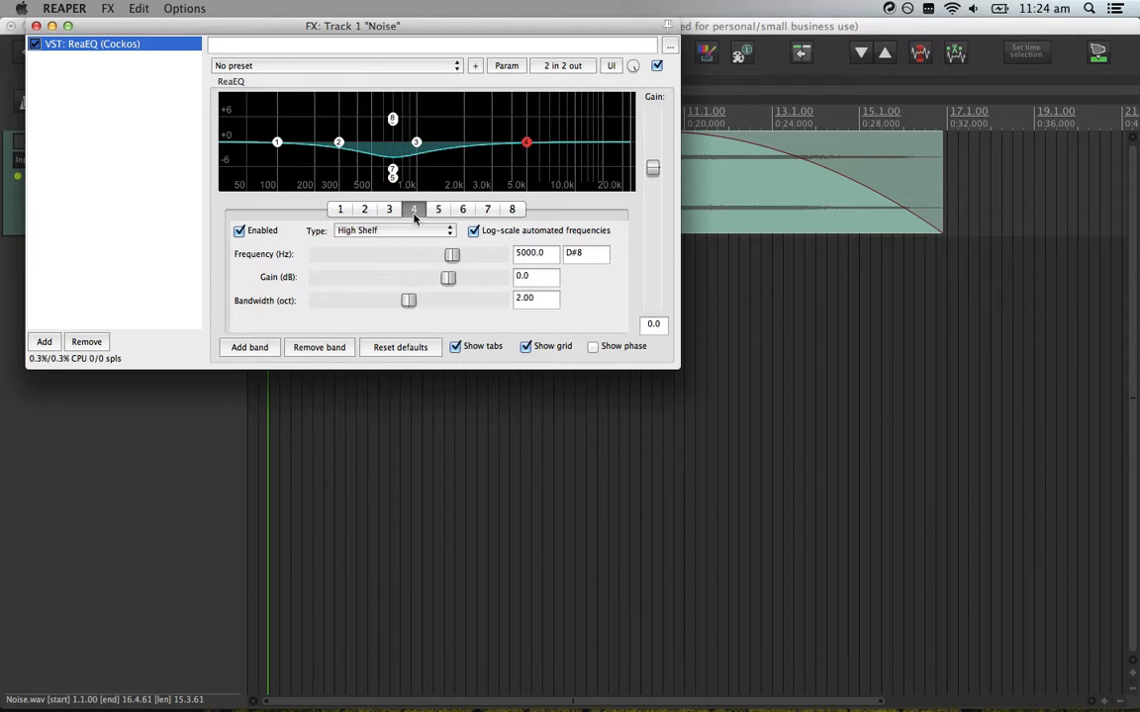
pyautogui.scroll(5, 416, 277)
pyautogui.scroll(-10, 428, 276)
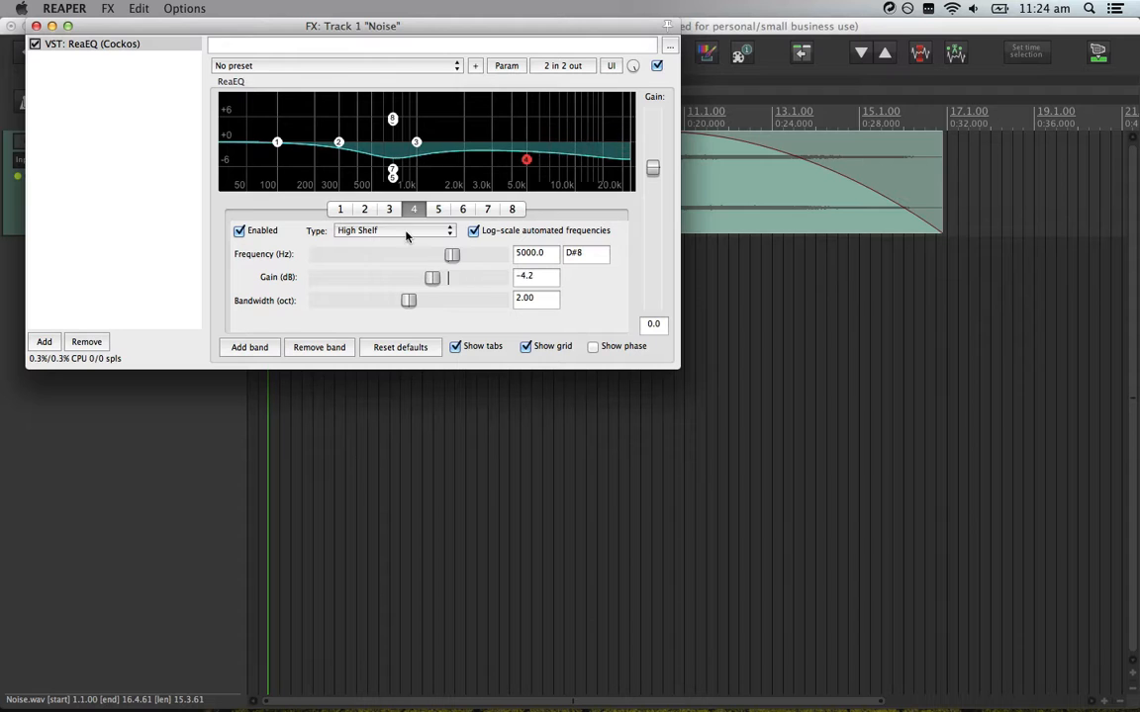
pyautogui.click(388, 209)
pyautogui.scroll(6, 415, 282)
pyautogui.click(364, 208)
pyautogui.scroll(-4, 371, 252)
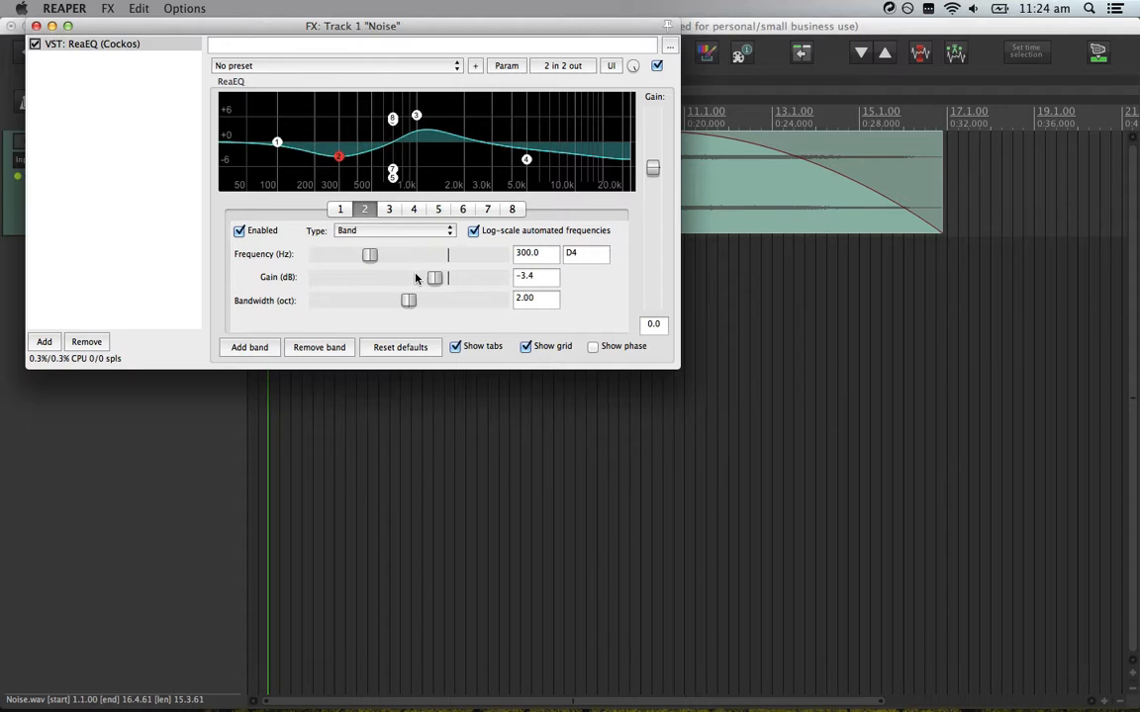
pyautogui.click(339, 209)
pyautogui.scroll(-5, 355, 243)
pyautogui.click(36, 27)
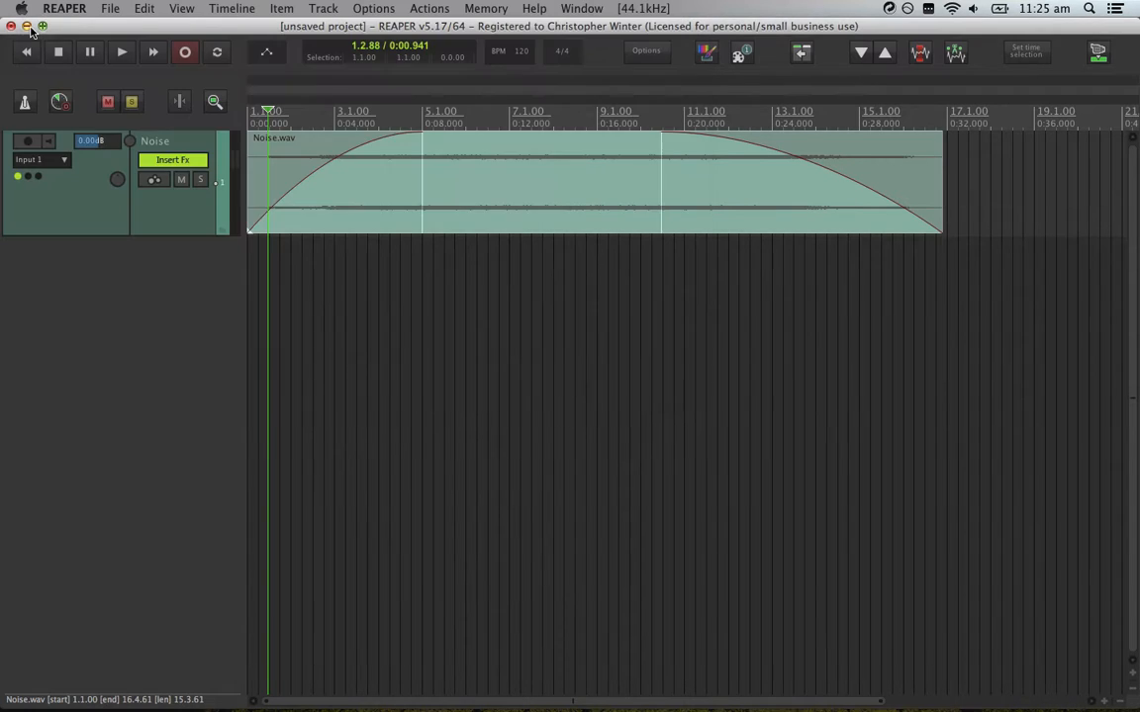
# Enable the ReaEQ frequency envelopes for all eight bands on the Noise track, from Freq-Low Shelf to Freq-Band 8.
pyautogui.click(162, 183)
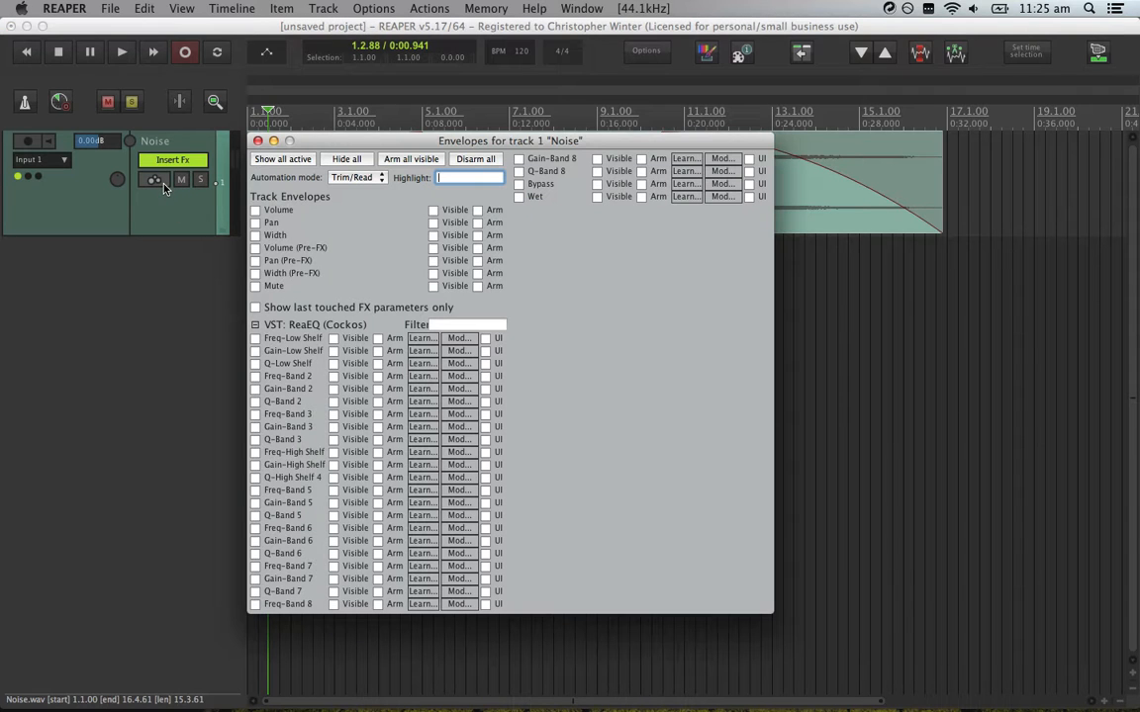
pyautogui.click(256, 338)
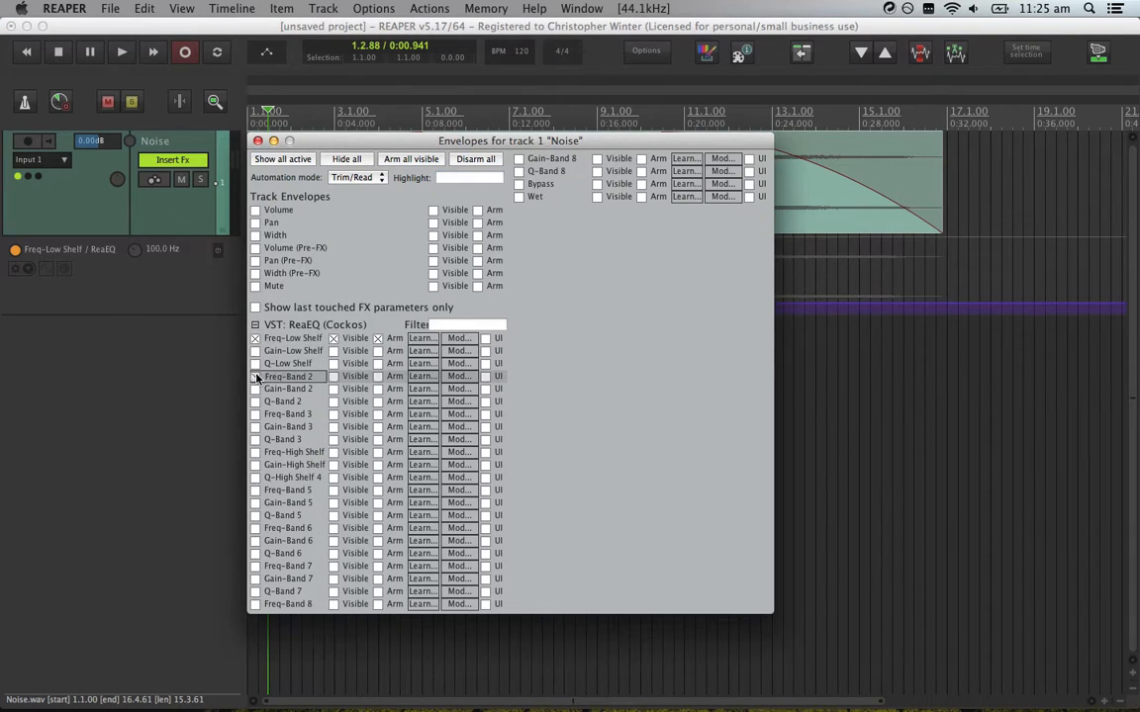
pyautogui.click(256, 377)
pyautogui.click(255, 414)
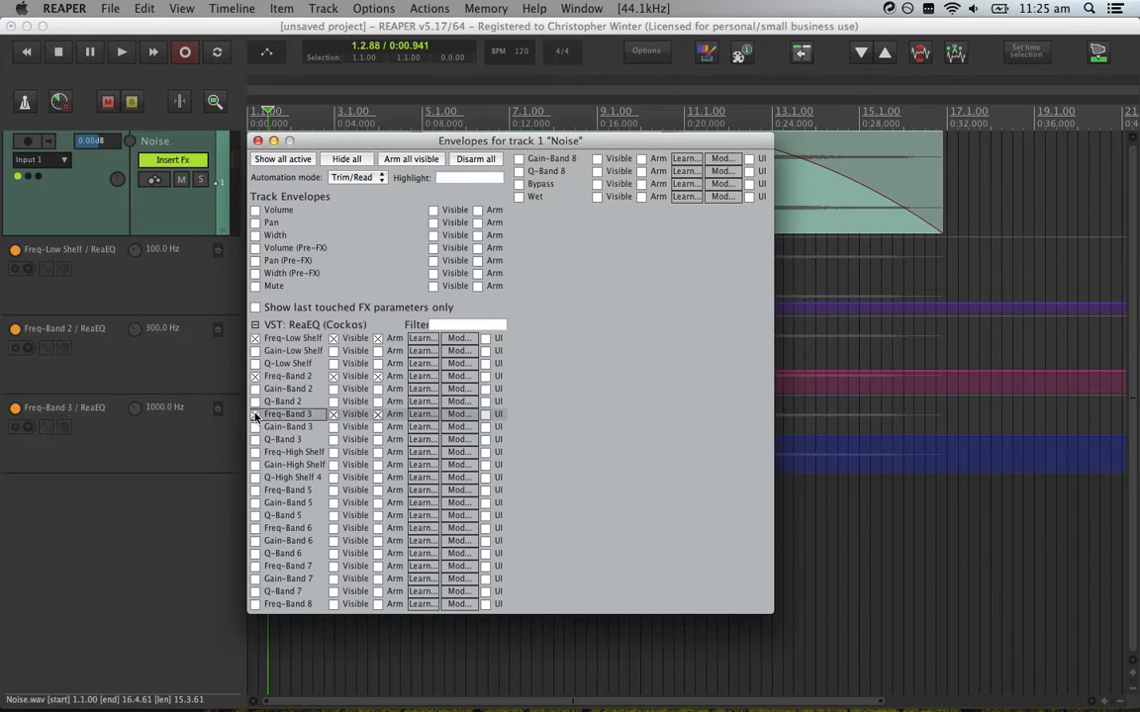
pyautogui.click(256, 452)
pyautogui.click(255, 490)
pyautogui.click(256, 529)
pyautogui.click(255, 566)
pyautogui.click(255, 605)
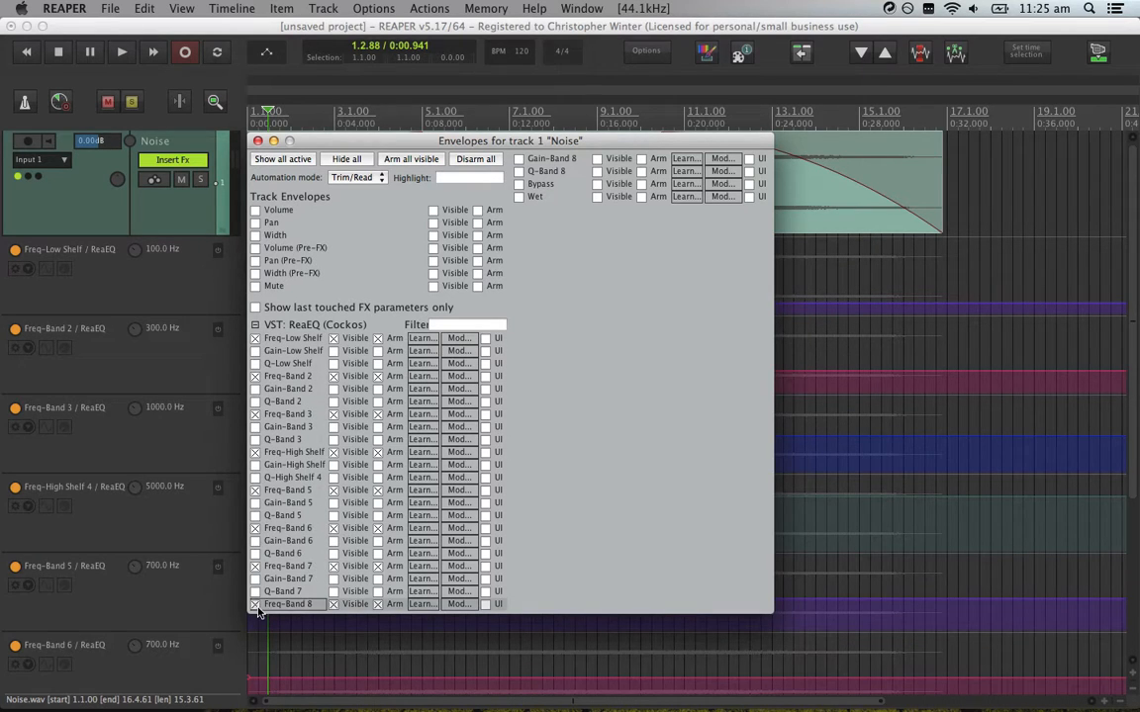
pyautogui.click(257, 140)
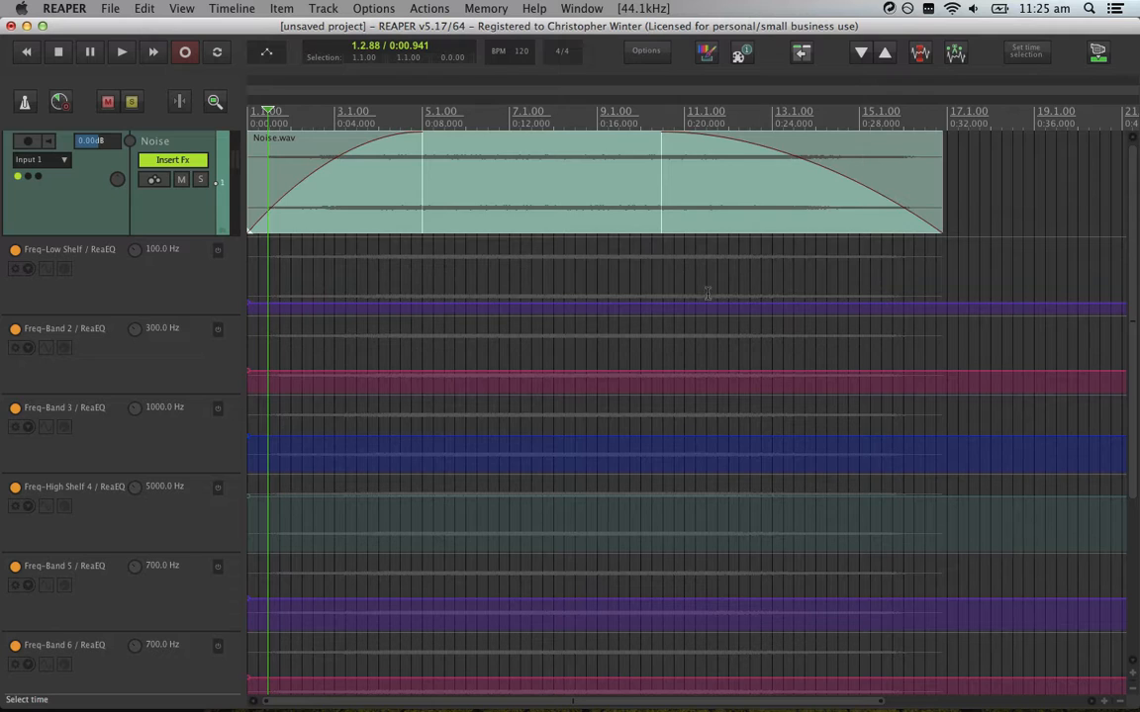
# Add an envelope point near the end of the Noise item, at about 30.4 s, on each of the eight frequency envelopes.
pyautogui.click(908, 290)
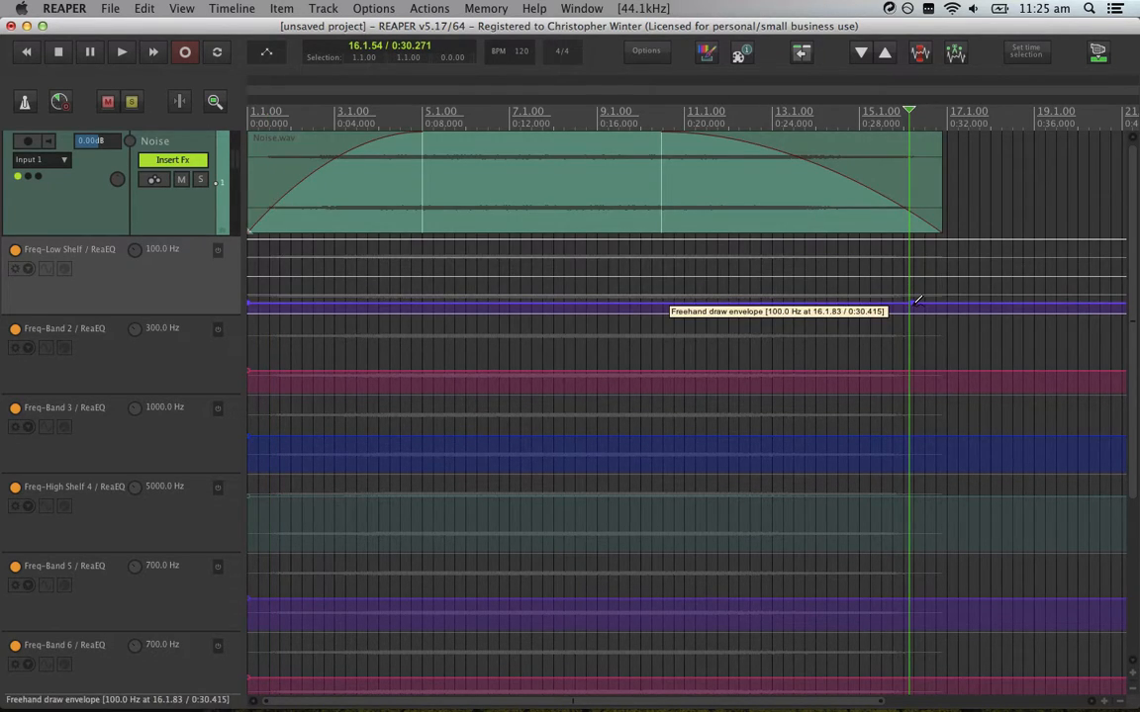
pyautogui.click(918, 372)
pyautogui.click(921, 437)
pyautogui.click(921, 495)
pyautogui.scroll(-4, 921, 495)
pyautogui.click(919, 405)
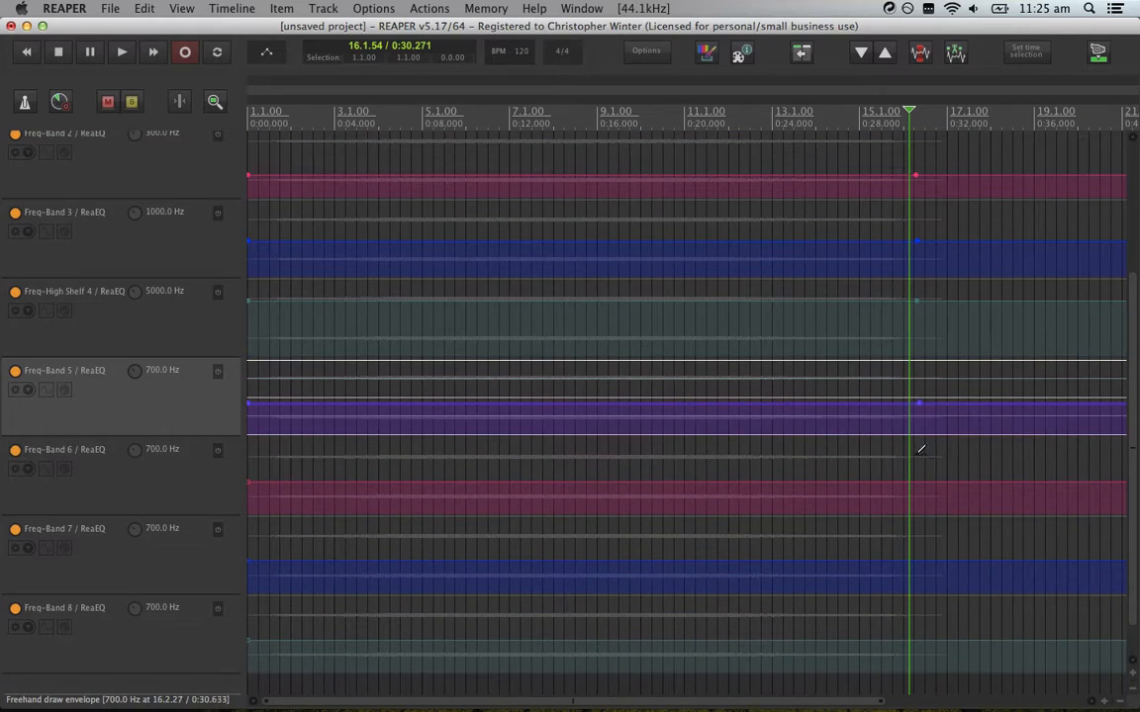
pyautogui.click(913, 482)
pyautogui.click(909, 562)
pyautogui.click(913, 640)
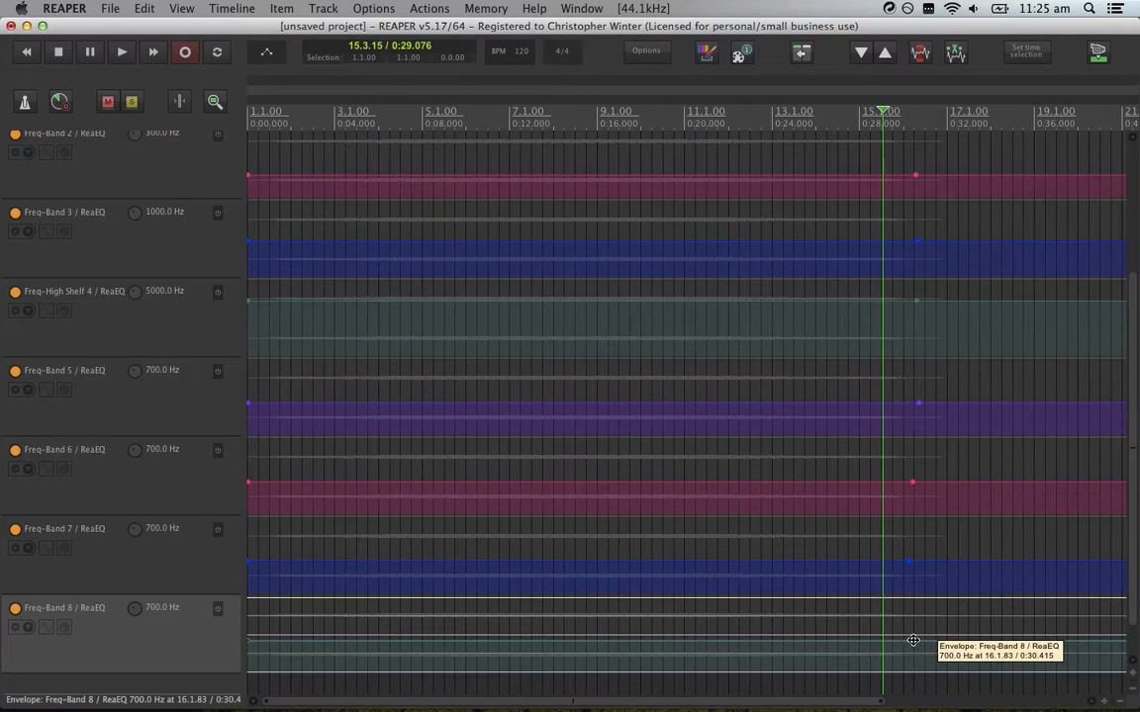
# Set the envelope end points to 279.8 Hz (Band 8), 1732.5 Hz (Band 7), 309.8 Hz (Bands 6 and 5) and 2137.7 Hz (High Shelf 4).
pyautogui.moveTo(912, 640)
pyautogui.mouseDown()
pyautogui.moveTo(909, 666)
pyautogui.moveTo(908, 651)
pyautogui.mouseUp()
pyautogui.moveTo(908, 562); pyautogui.dragTo(908, 552)
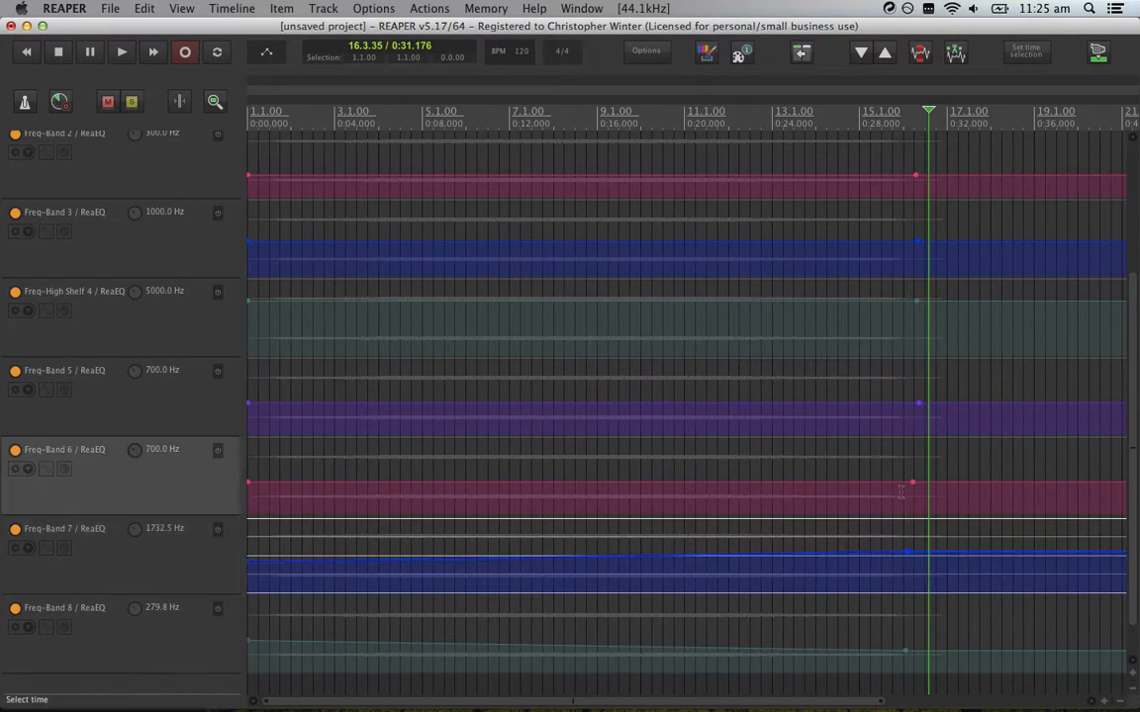
pyautogui.moveTo(913, 482); pyautogui.dragTo(912, 492)
pyautogui.moveTo(919, 404); pyautogui.dragTo(920, 413)
pyautogui.click(943, 301)
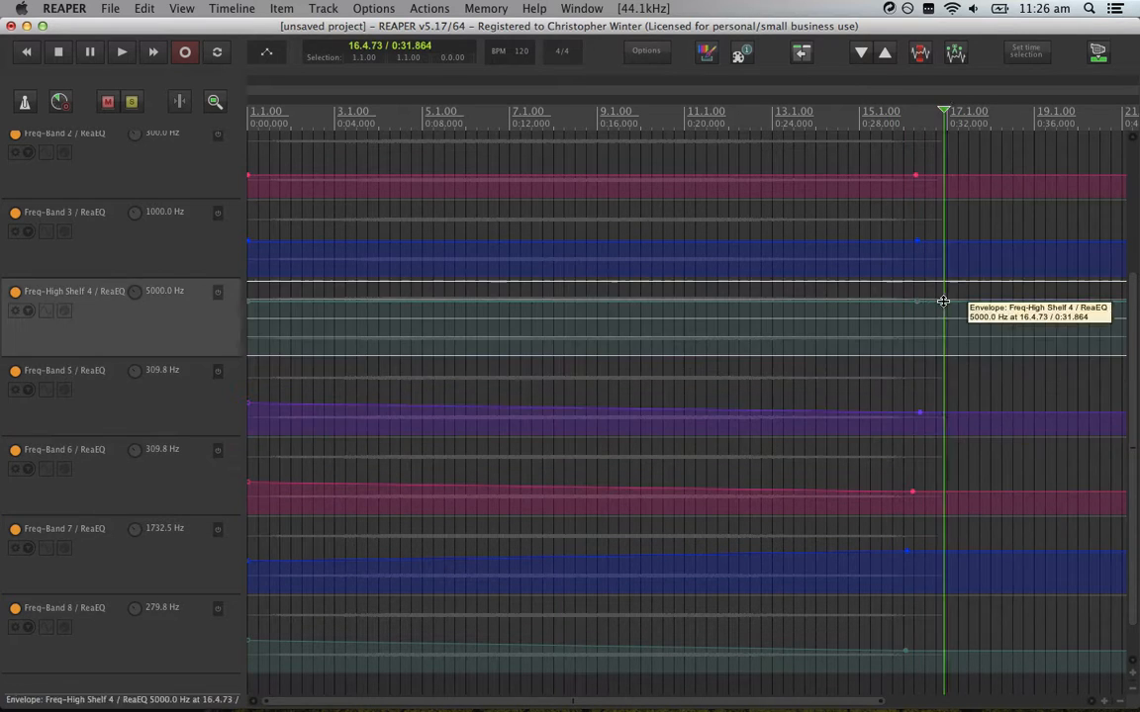
pyautogui.moveTo(943, 300); pyautogui.dragTo(943, 311)
# Set the envelope end points to about 423 Hz on Band 3, 960 Hz on Band 2 and 155 Hz on Low Shelf.
pyautogui.scroll(3, 930, 396)
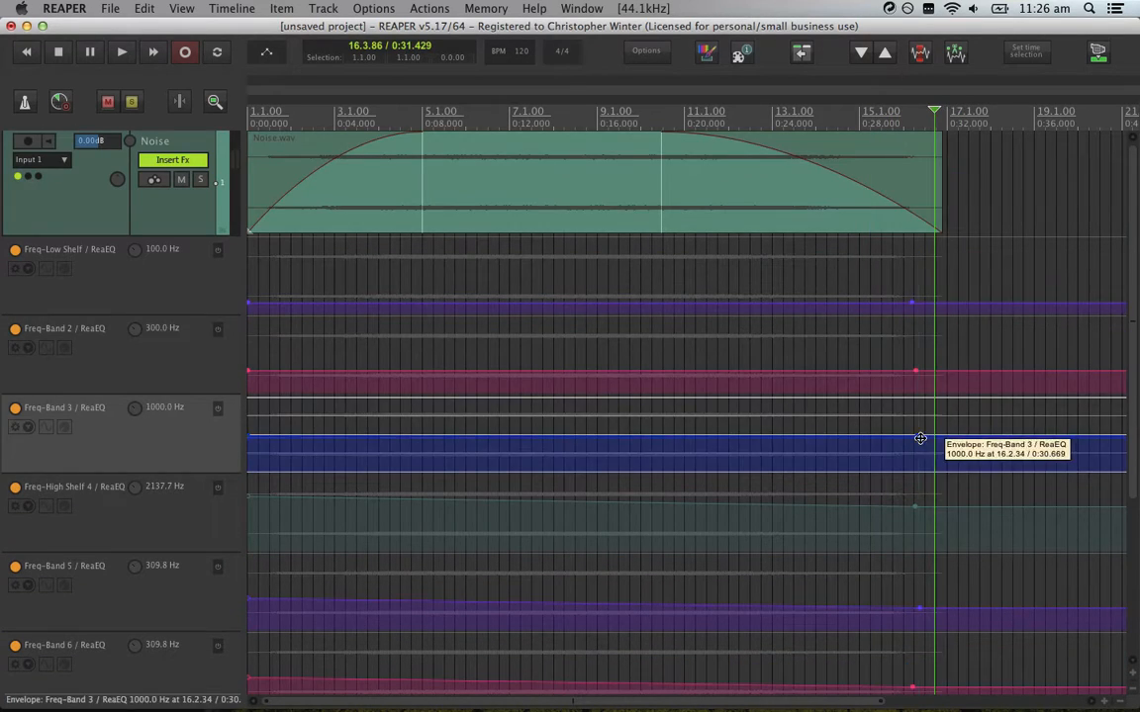
pyautogui.moveTo(920, 438); pyautogui.dragTo(918, 448)
pyautogui.moveTo(915, 371); pyautogui.dragTo(916, 357)
pyautogui.moveTo(912, 302); pyautogui.dragTo(913, 300)
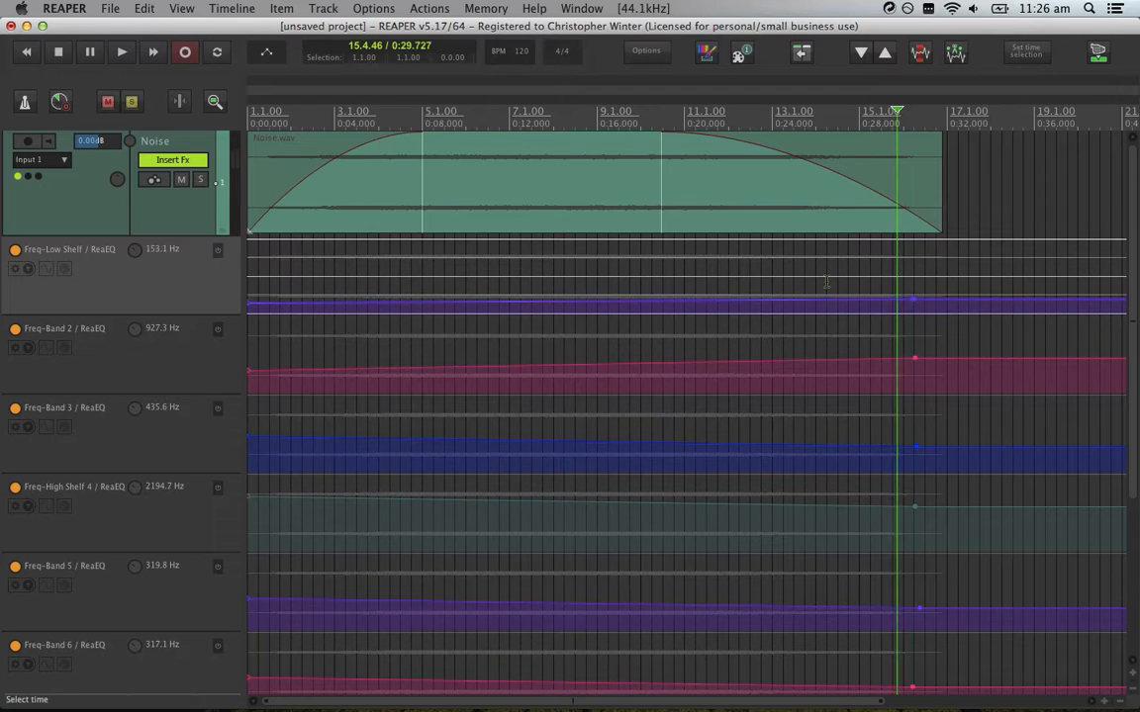
# Play the Noise track with ReaEQ open and raise band 2's gain to 1.1 dB.
pyautogui.press('space')
pyautogui.click(172, 159)
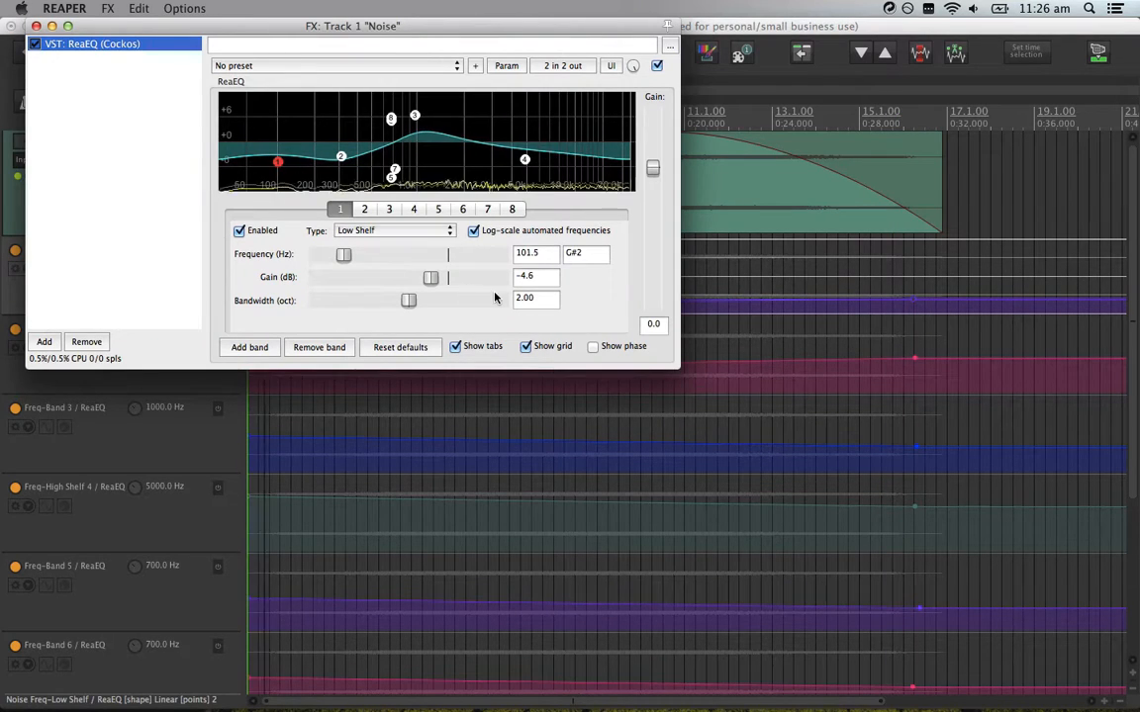
pyautogui.press('space')
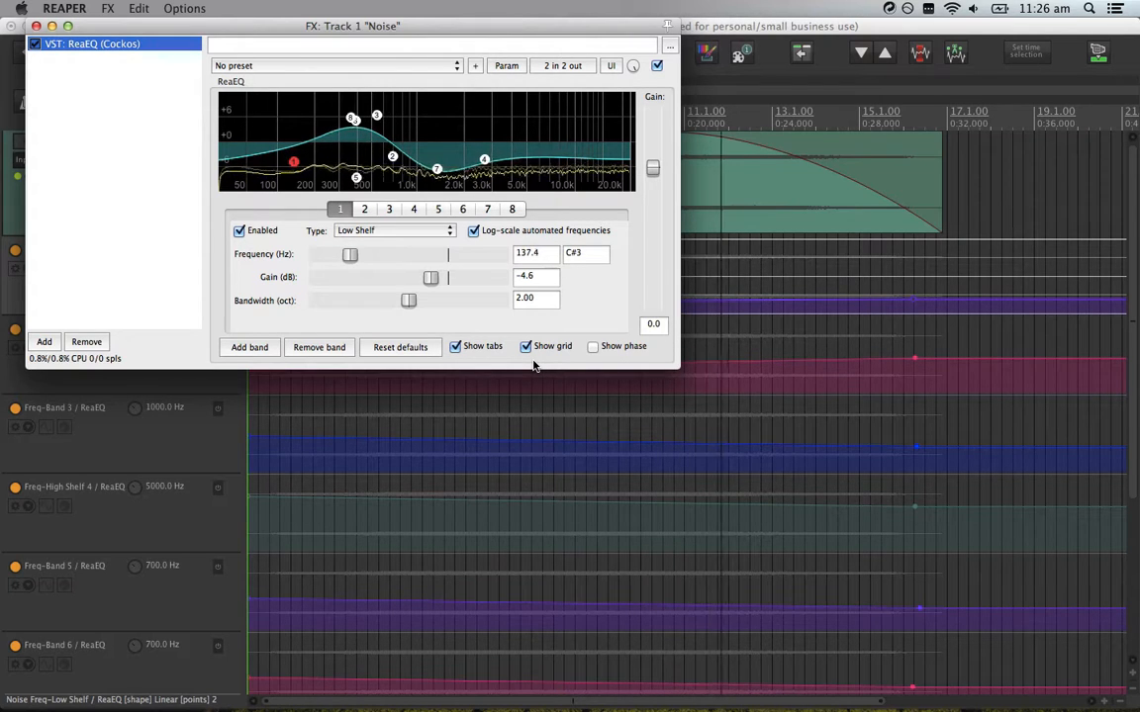
pyautogui.click(365, 209)
pyautogui.moveTo(437, 281); pyautogui.dragTo(443, 285)
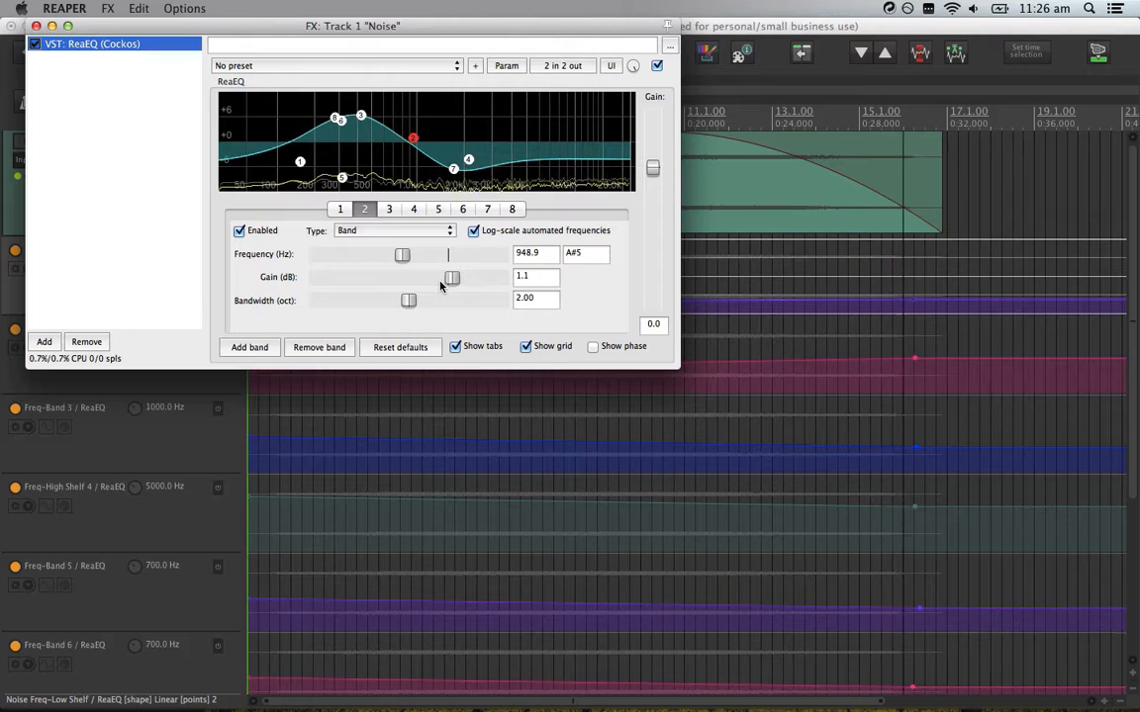
pyautogui.click(945, 368)
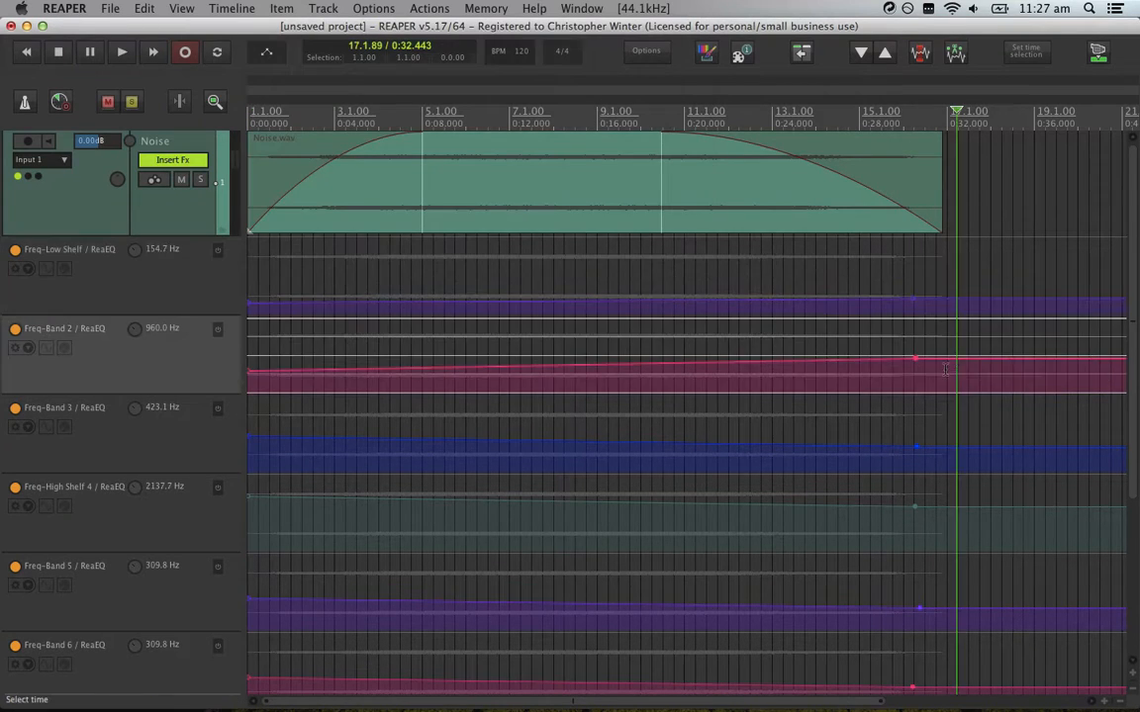
# Move the envelope end points earlier, Band 2 to about 22.6 s and Band 3 to about 10.5 s at 222 Hz.
pyautogui.click(945, 369)
pyautogui.moveTo(915, 359); pyautogui.dragTo(743, 358)
pyautogui.click(934, 456)
pyautogui.moveTo(917, 446); pyautogui.dragTo(478, 454)
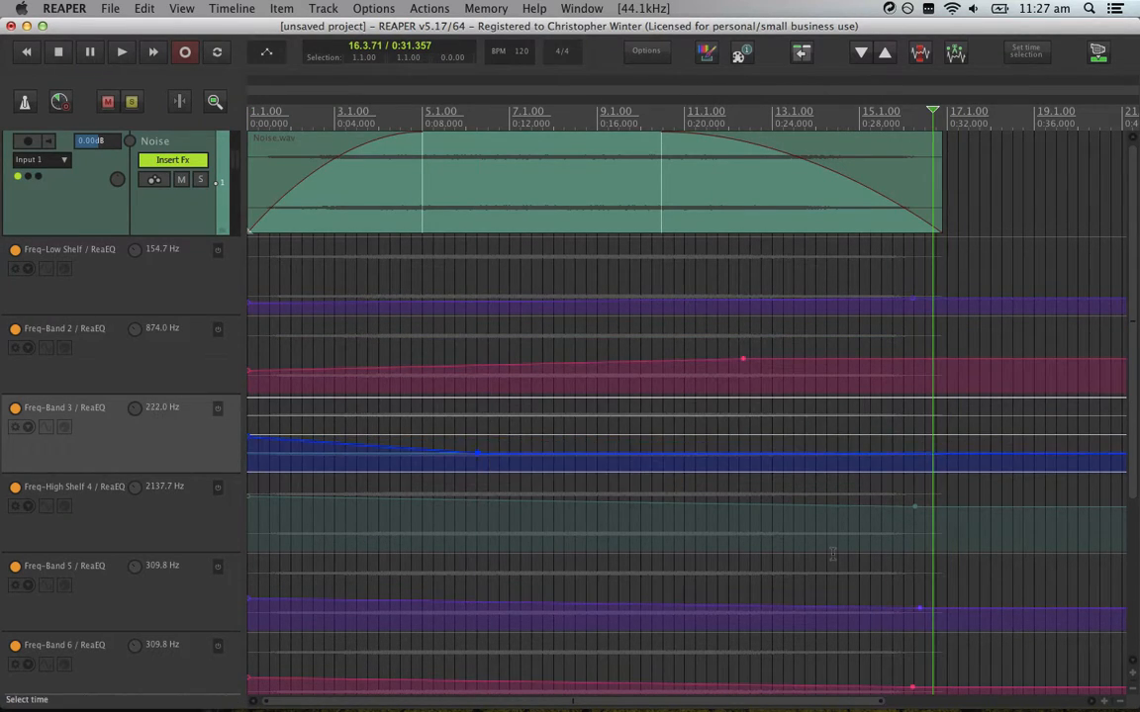
pyautogui.scroll(-5, 832, 557)
pyautogui.scroll(5, 668, 485)
# Play the noise from the start and set the ReaEQ bandwidth to 4.00 oct on band 4 and 0.56 oct on band 7.
pyautogui.press('Home')
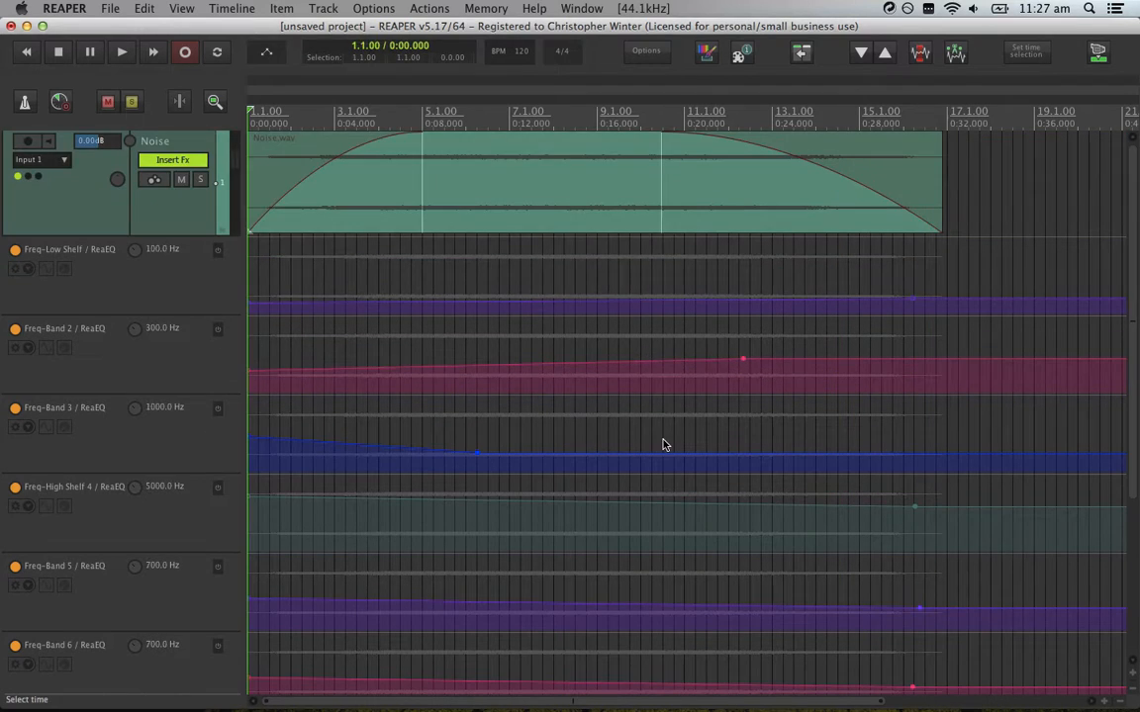
pyautogui.click(173, 160)
pyautogui.press('space')
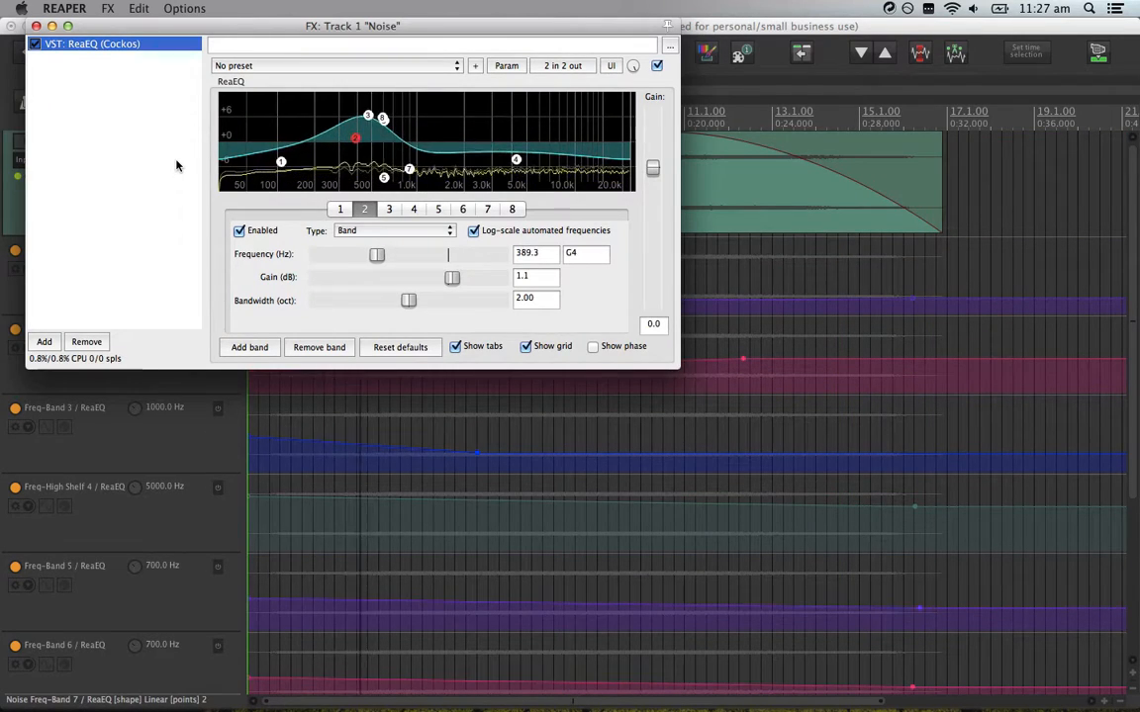
pyautogui.click(414, 208)
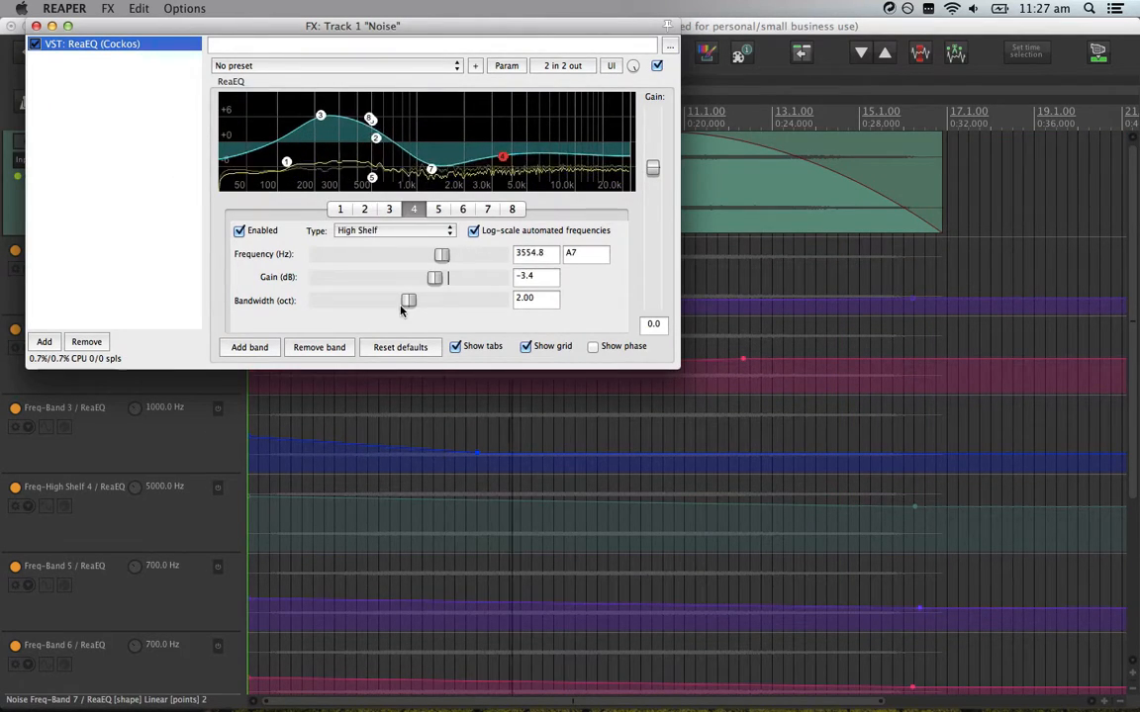
pyautogui.moveTo(401, 310); pyautogui.dragTo(499, 300)
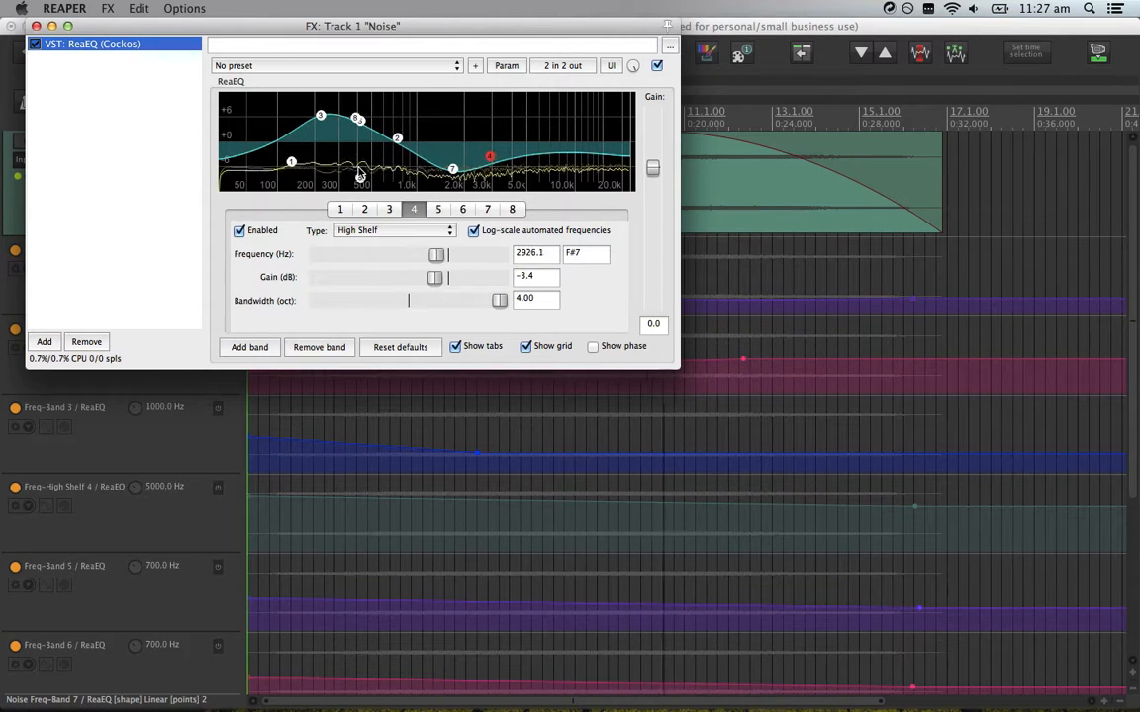
pyautogui.click(453, 169)
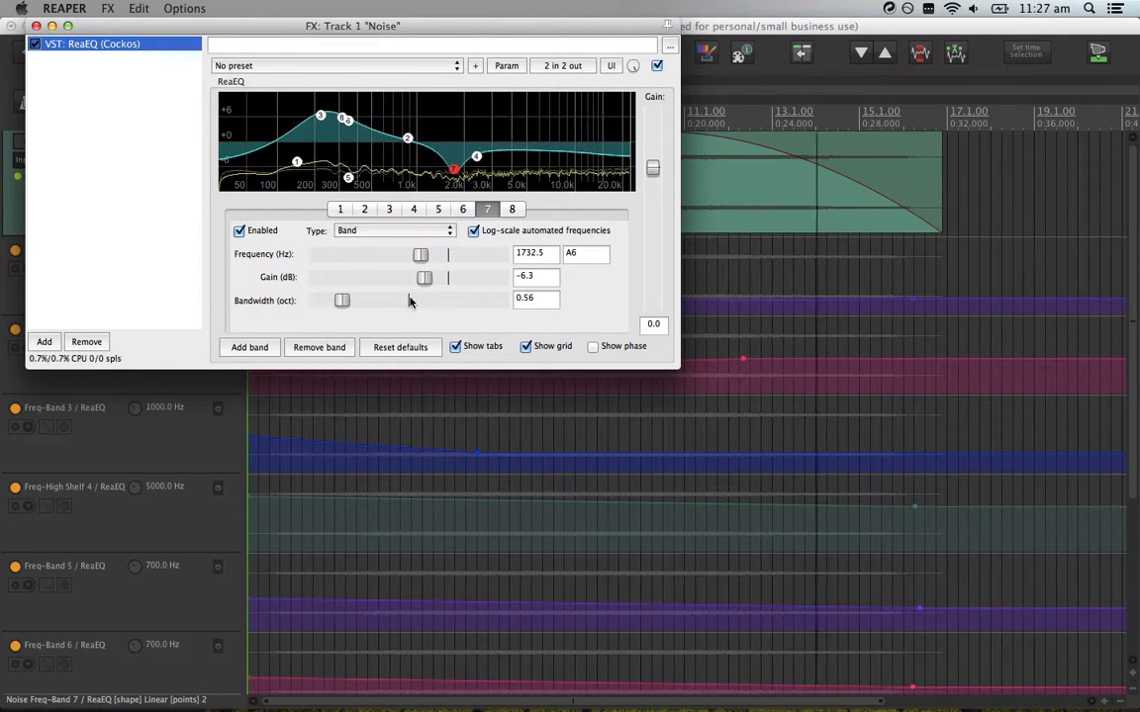
pyautogui.press('Escape')
# Render the entire project with a 1000 ms tail to a WAV file named Impulse.
pyautogui.click(110, 8)
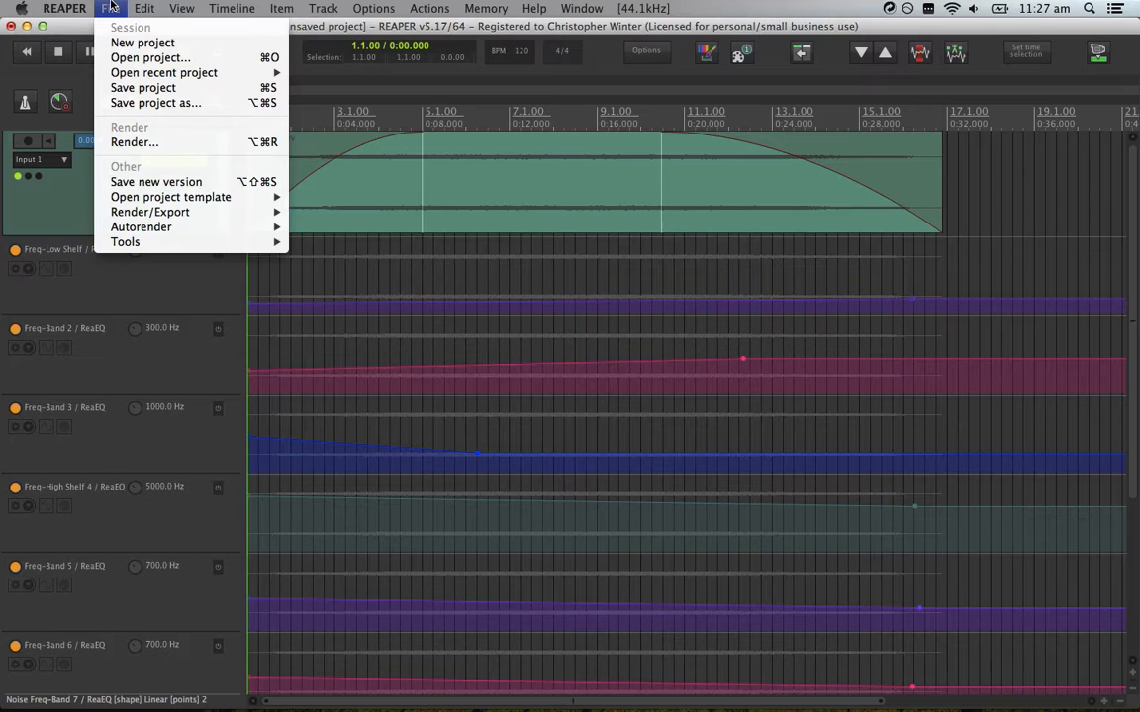
pyautogui.click(182, 145)
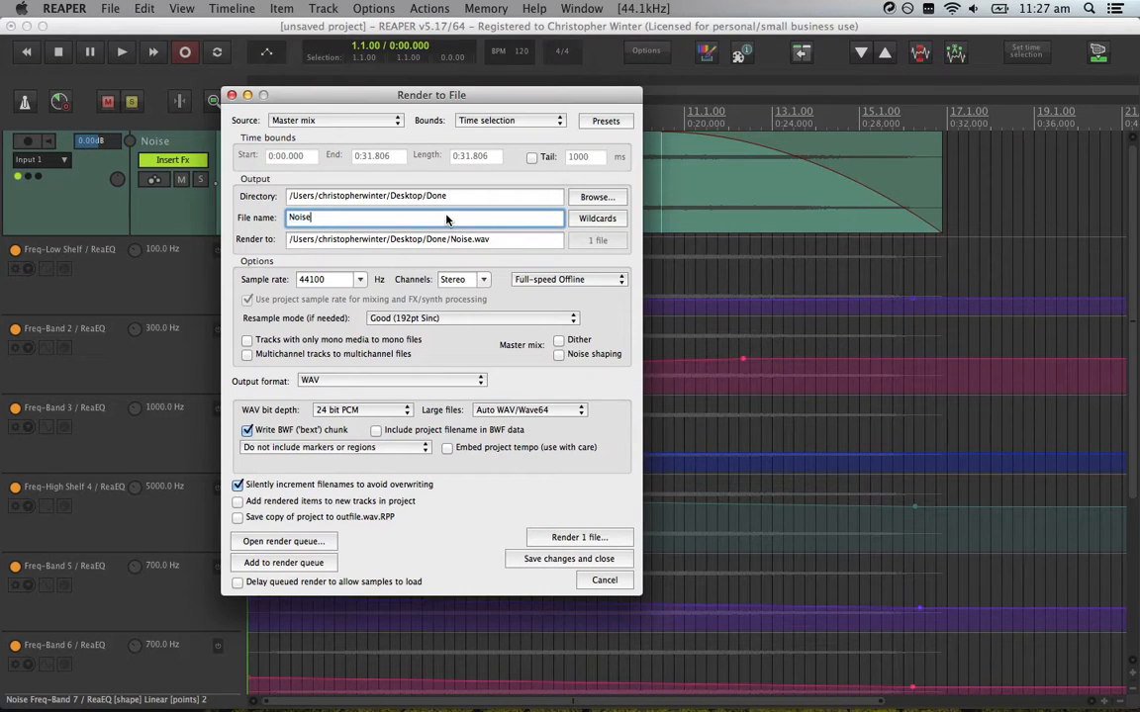
pyautogui.click(445, 220)
pyautogui.press('BackSpace')
pyautogui.press('BackSpace')
pyautogui.press('BackSpace')
pyautogui.press('BackSpace')
pyautogui.press('BackSpace')
pyautogui.write('I')
pyautogui.click(510, 120)
pyautogui.click(480, 103)
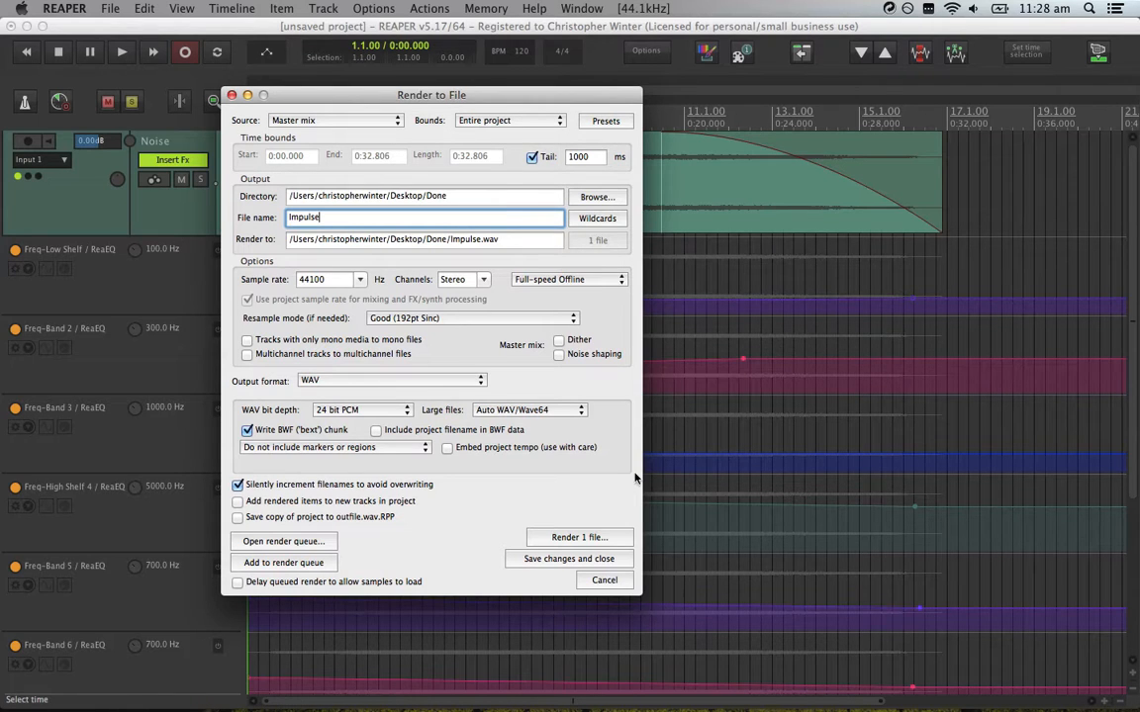
pyautogui.click(604, 537)
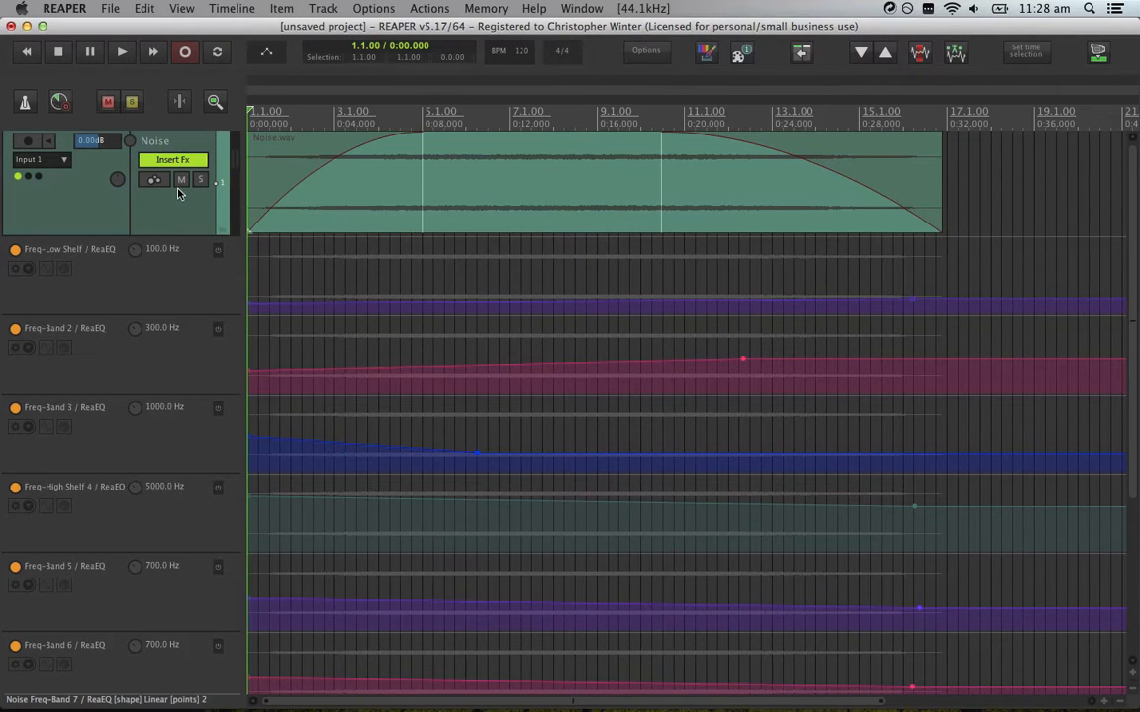
# Delete the Noise track and create a new track named Ambience.
pyautogui.press('Delete')
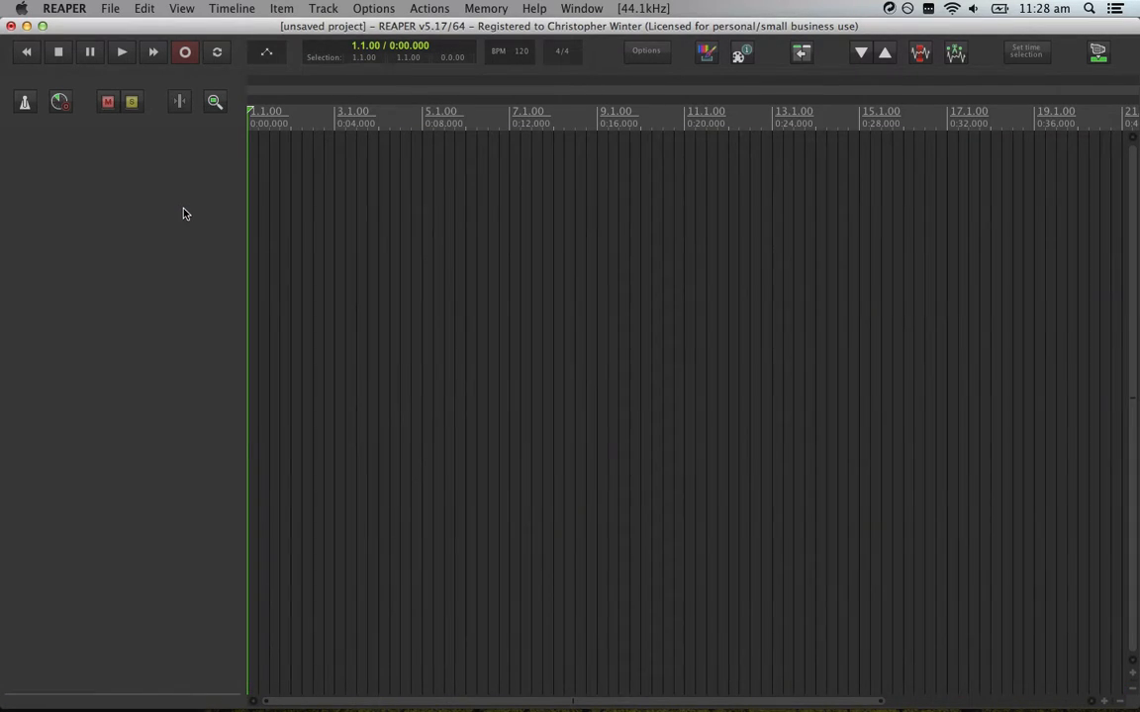
pyautogui.doubleClick(183, 213)
pyautogui.click(161, 143)
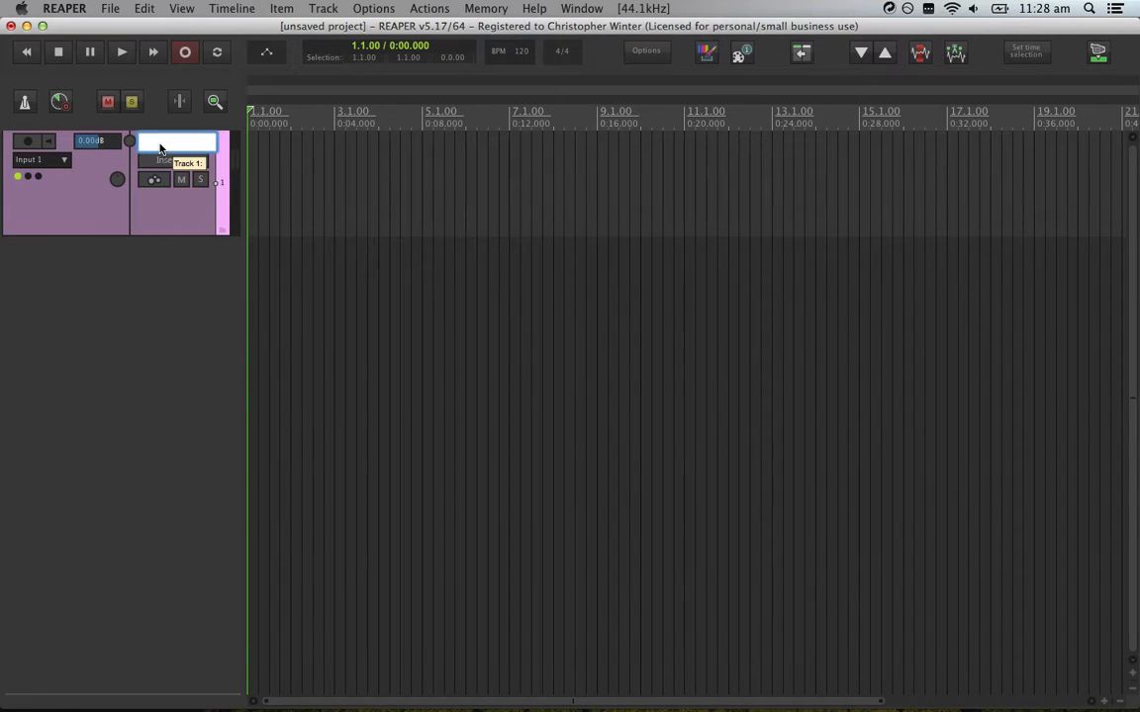
pyautogui.write('Ambience')
pyautogui.press('Return')
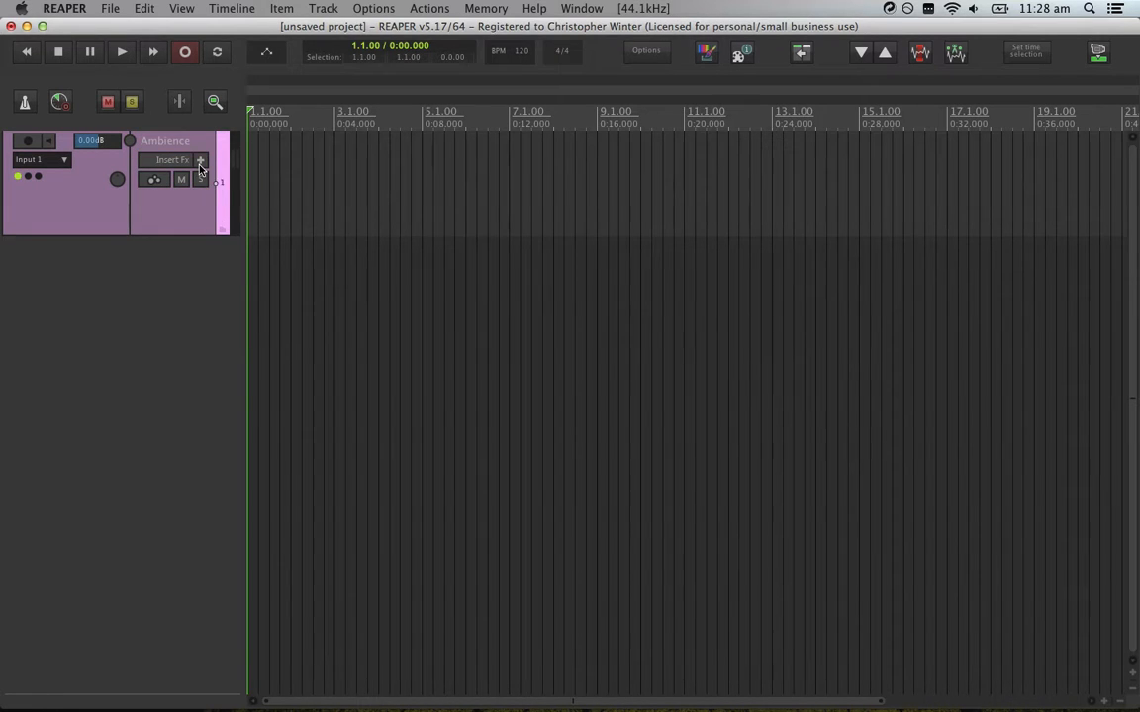
# Add the LiquidSonics Reverberate reverb to the Ambience track and lower its IR 1 gain to -36.4 dB.
pyautogui.click(199, 163)
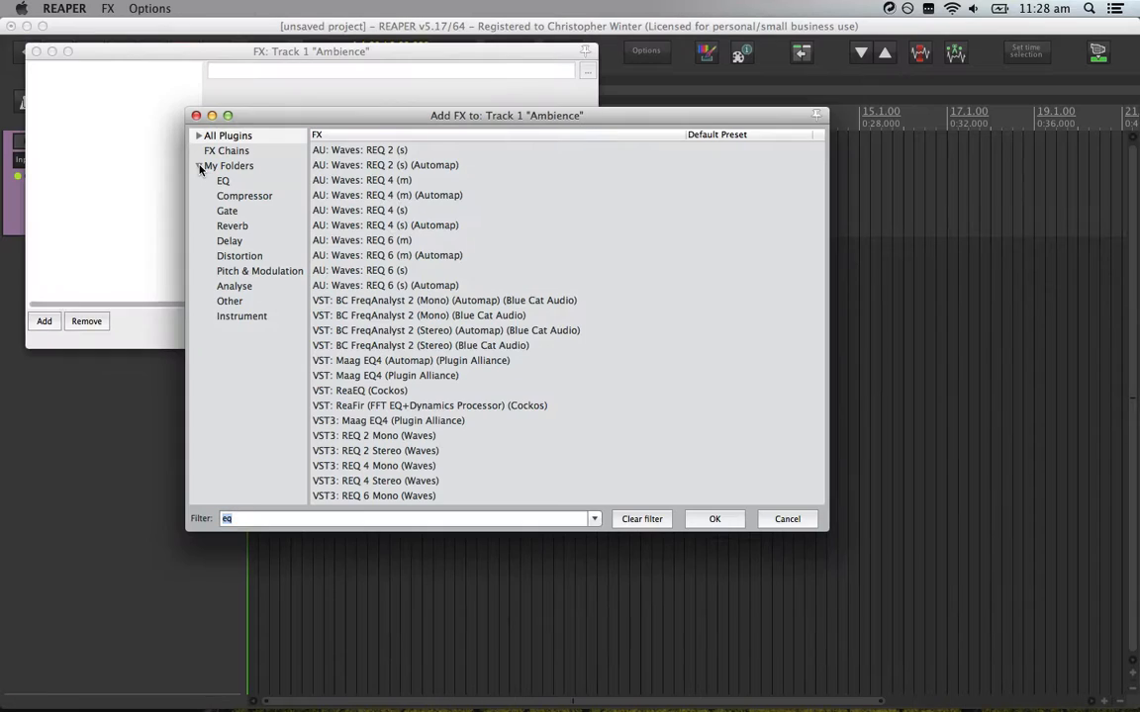
pyautogui.click(234, 226)
pyautogui.click(412, 166)
pyautogui.doubleClick(412, 165)
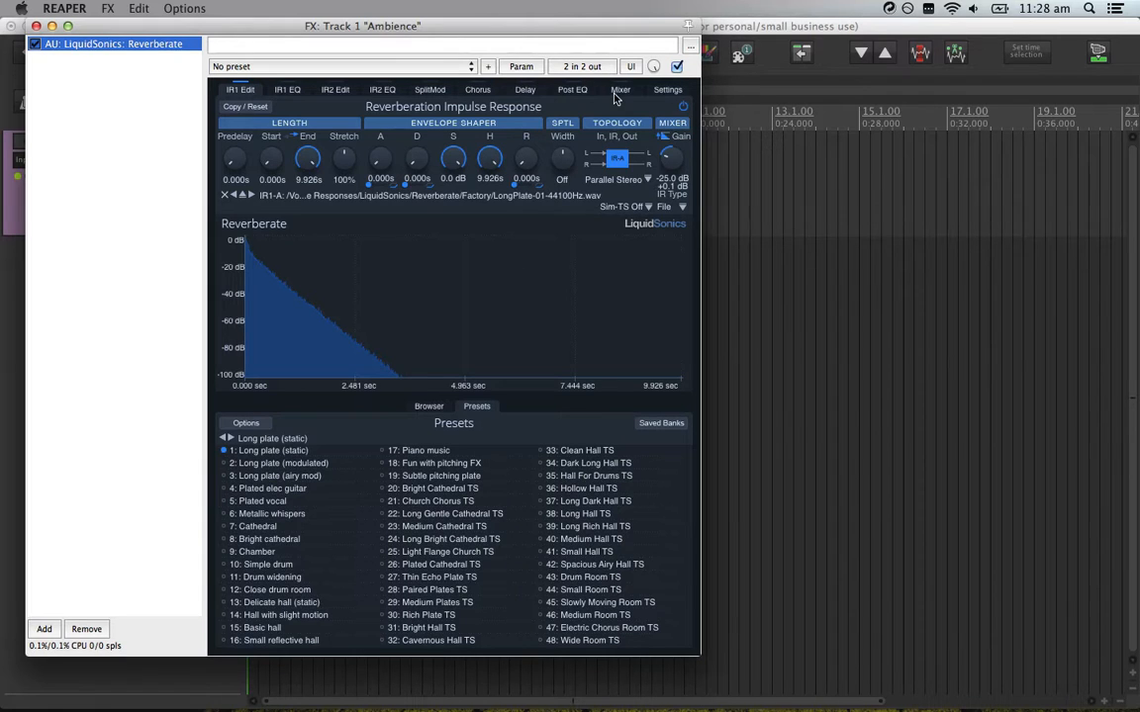
pyautogui.click(619, 90)
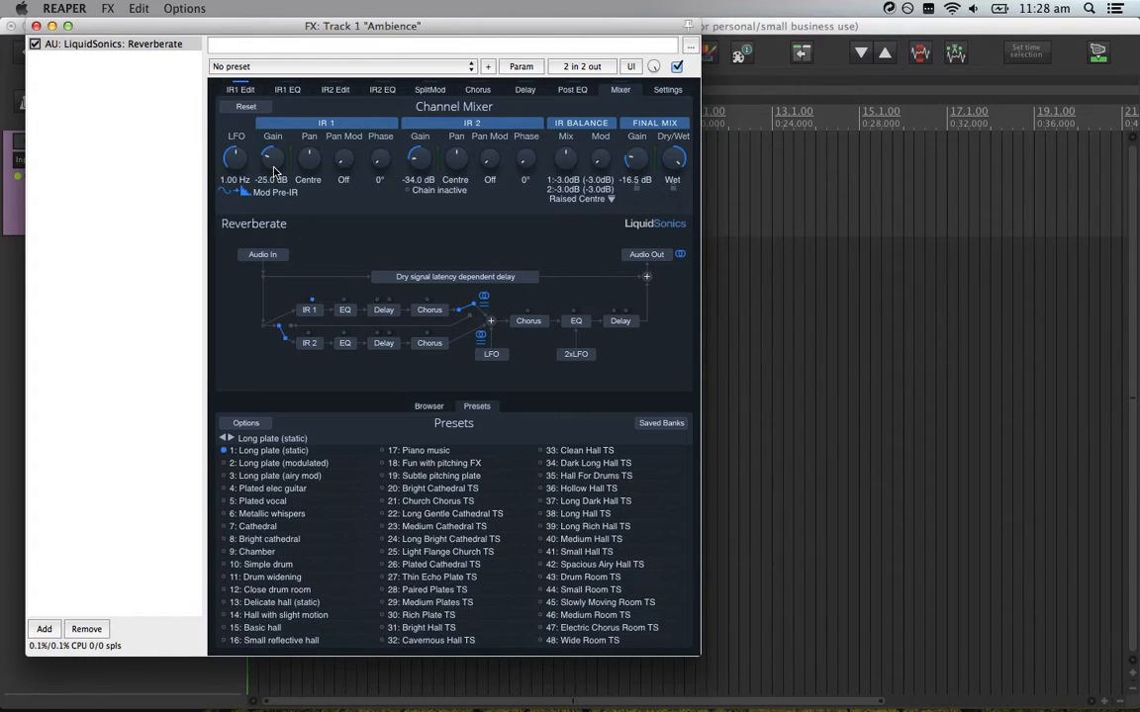
pyautogui.click(252, 122)
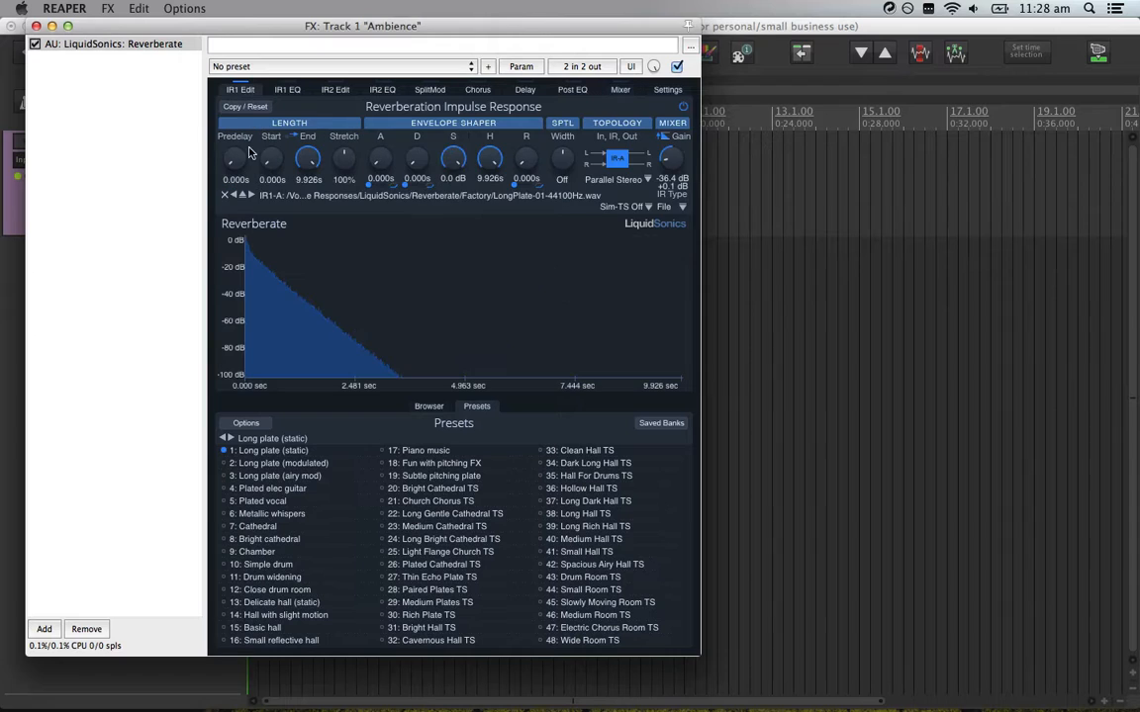
# Load Impulse.wav from the Done folder in Finder into Reverberate as the IR1-A impulse response.
pyautogui.click(305, 693)
pyautogui.moveTo(453, 398); pyautogui.dragTo(436, 294)
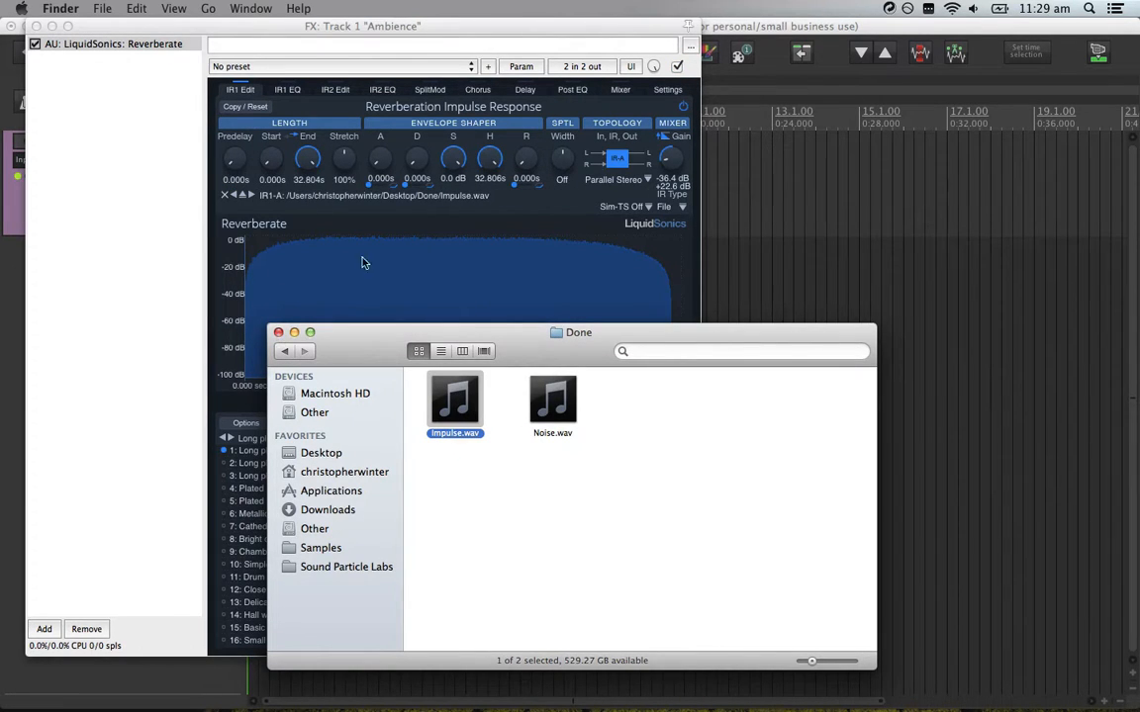
pyautogui.click(278, 332)
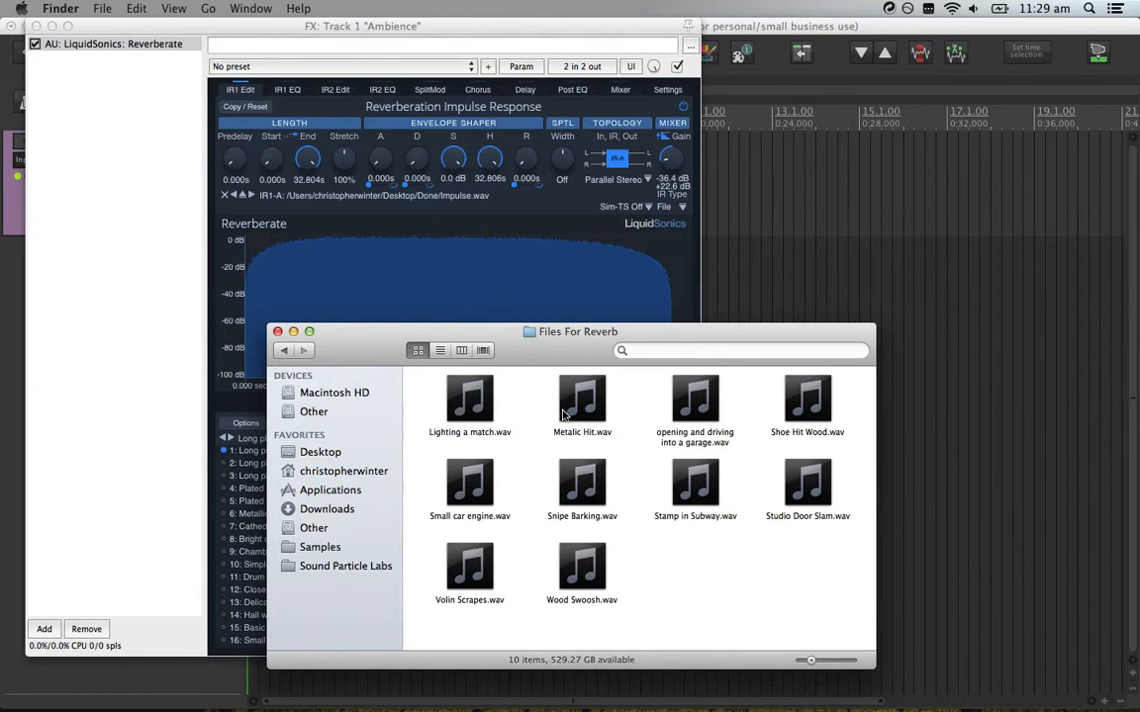
# Place the opening and driving into a garage, Snipe Barking, Small car engine, Wood Swoosh and Volin Scrapes WAV files in sequence on the Ambience track.
pyautogui.moveTo(683, 420); pyautogui.dragTo(728, 149)
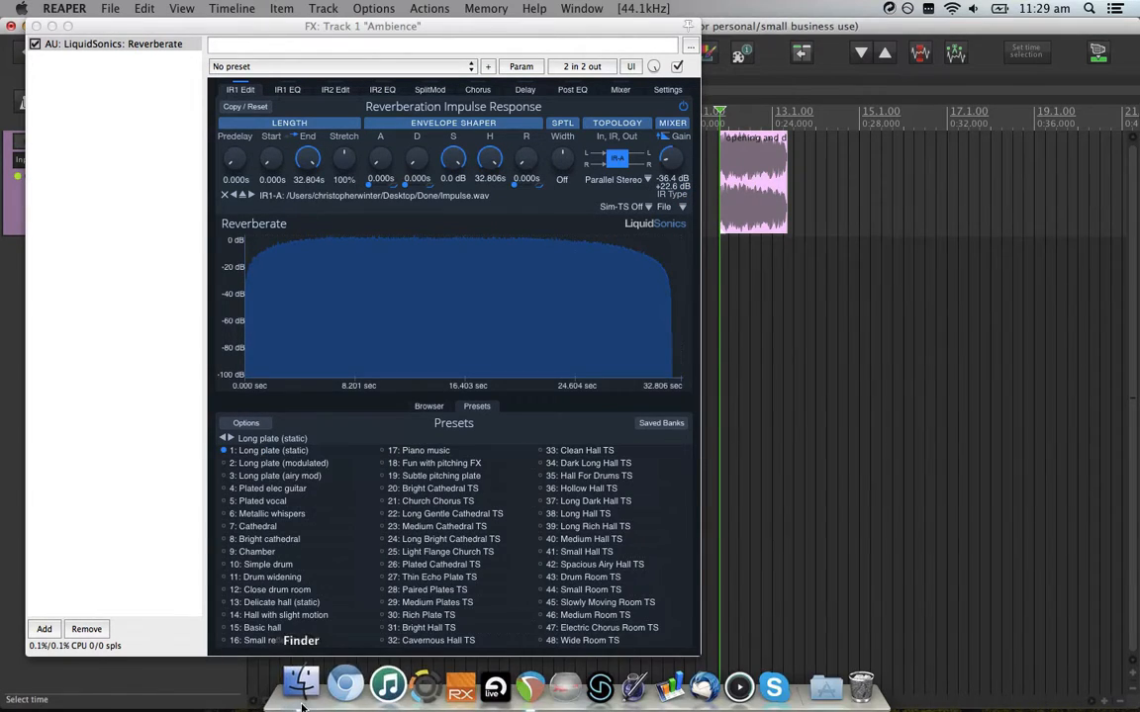
pyautogui.click(282, 688)
pyautogui.moveTo(584, 485); pyautogui.dragTo(875, 149)
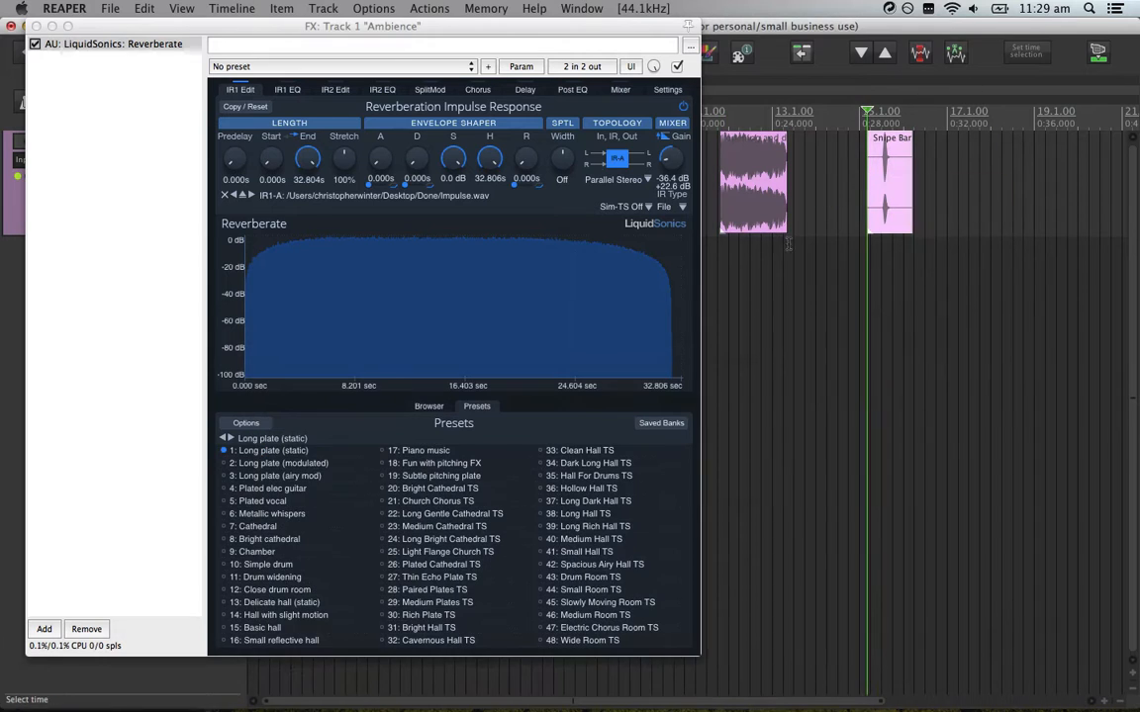
pyautogui.click(456, 532)
pyautogui.moveTo(468, 485); pyautogui.dragTo(737, 158)
pyautogui.click(513, 567)
pyautogui.moveTo(470, 569); pyautogui.dragTo(847, 208)
pyautogui.click(847, 208)
pyautogui.click(36, 26)
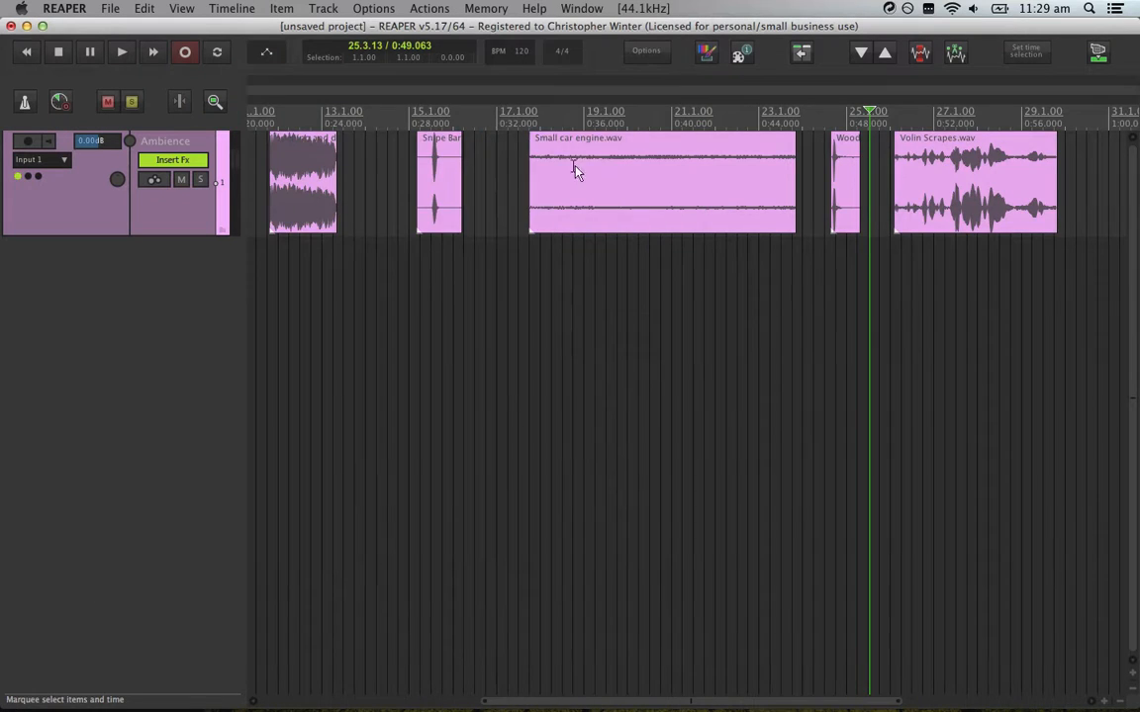
# Move the garage clip to the project start, Snipe Barking to about 11 s and Small car engine to about 18 s.
pyautogui.scroll(-4, 572, 173)
pyautogui.moveTo(720, 228); pyautogui.dragTo(128, 117)
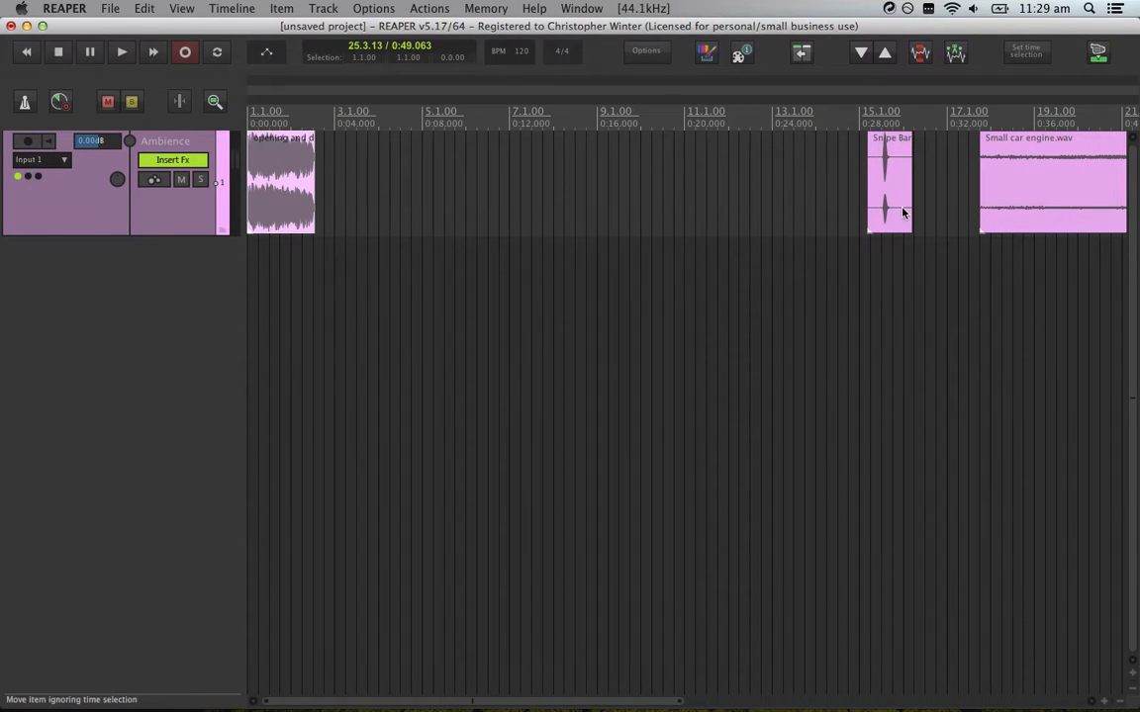
pyautogui.moveTo(879, 203); pyautogui.dragTo(502, 176)
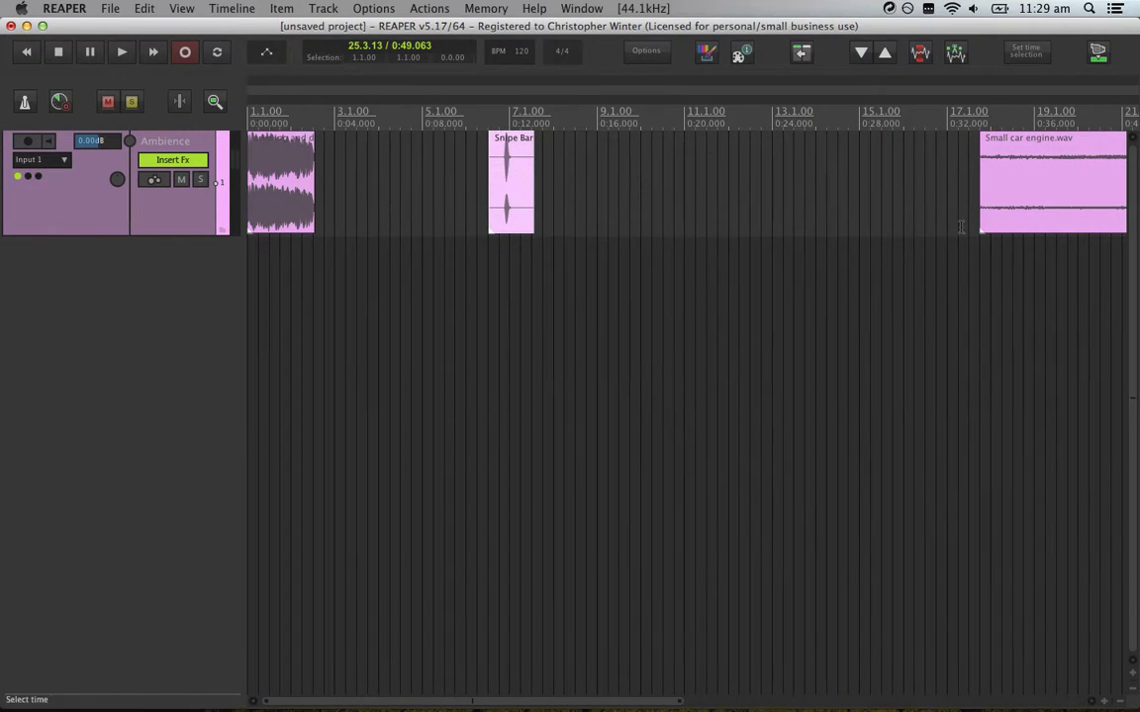
pyautogui.moveTo(1056, 207); pyautogui.dragTo(747, 209)
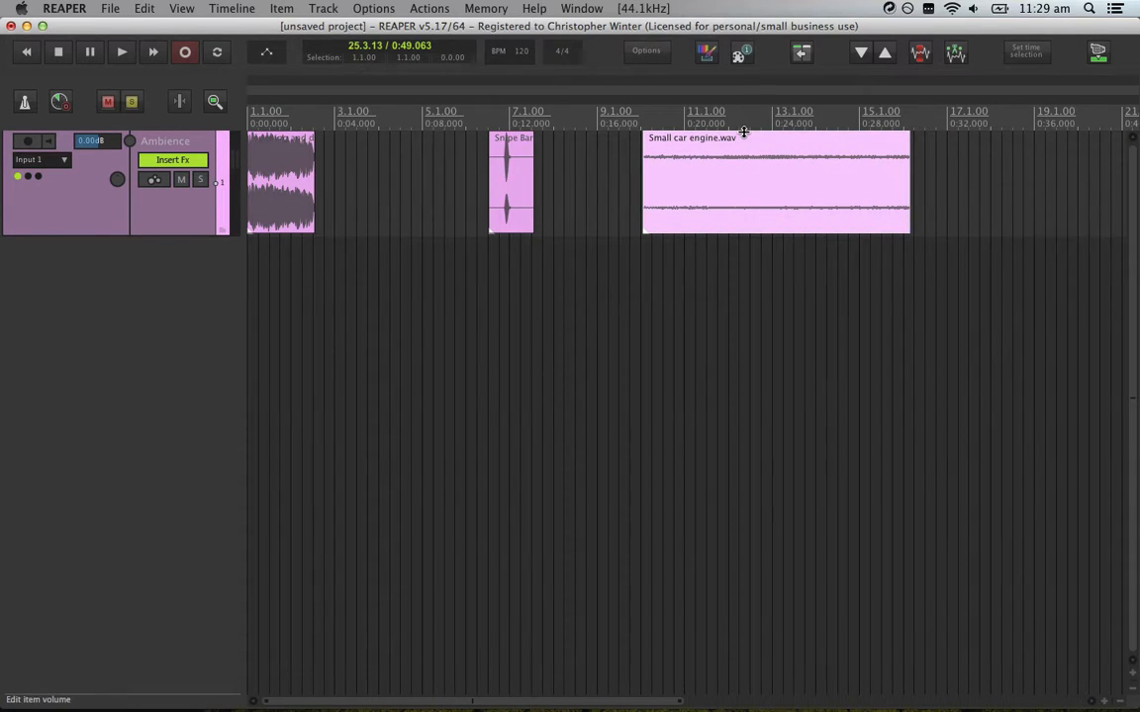
# Move the Wood Swoosh clip to about 33 s and Volin Scrapes to about 40 s on the Ambience track.
pyautogui.hscroll(5, 927, 173)
pyautogui.moveTo(936, 176); pyautogui.dragTo(615, 180)
pyautogui.moveTo(1081, 178); pyautogui.dragTo(851, 180)
pyautogui.hscroll(-5, 903, 259)
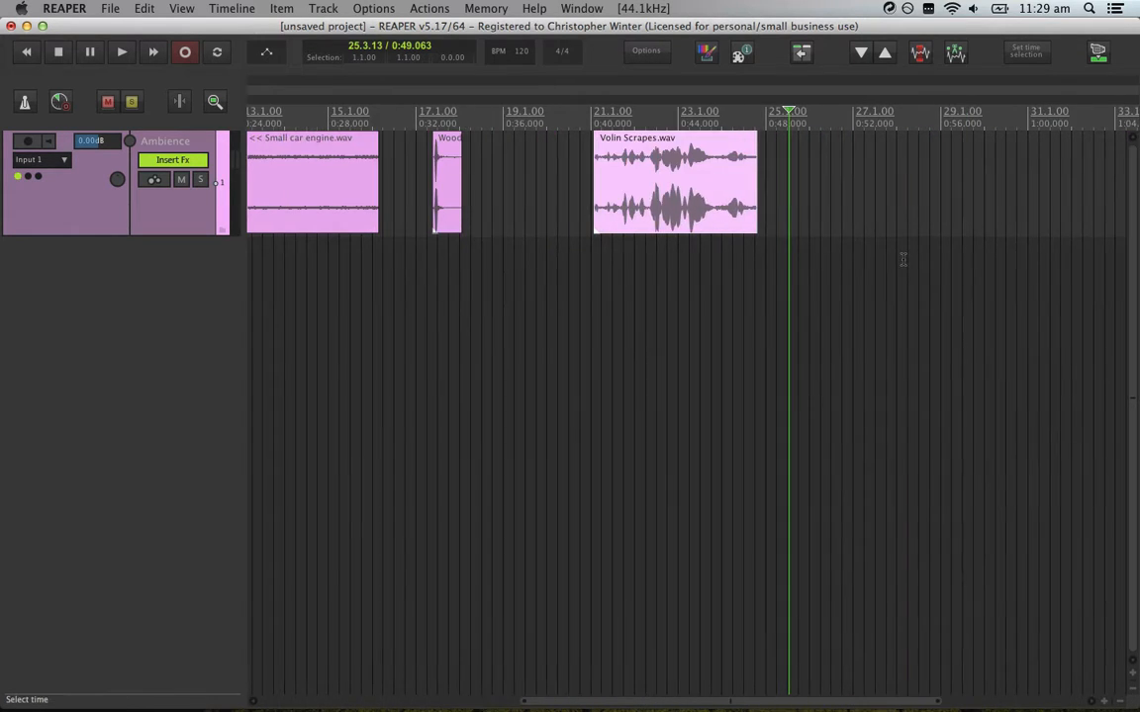
# Play the Ambience track from the project start into the Volin Scrapes clip to audition the reverb.
pyautogui.press('Home')
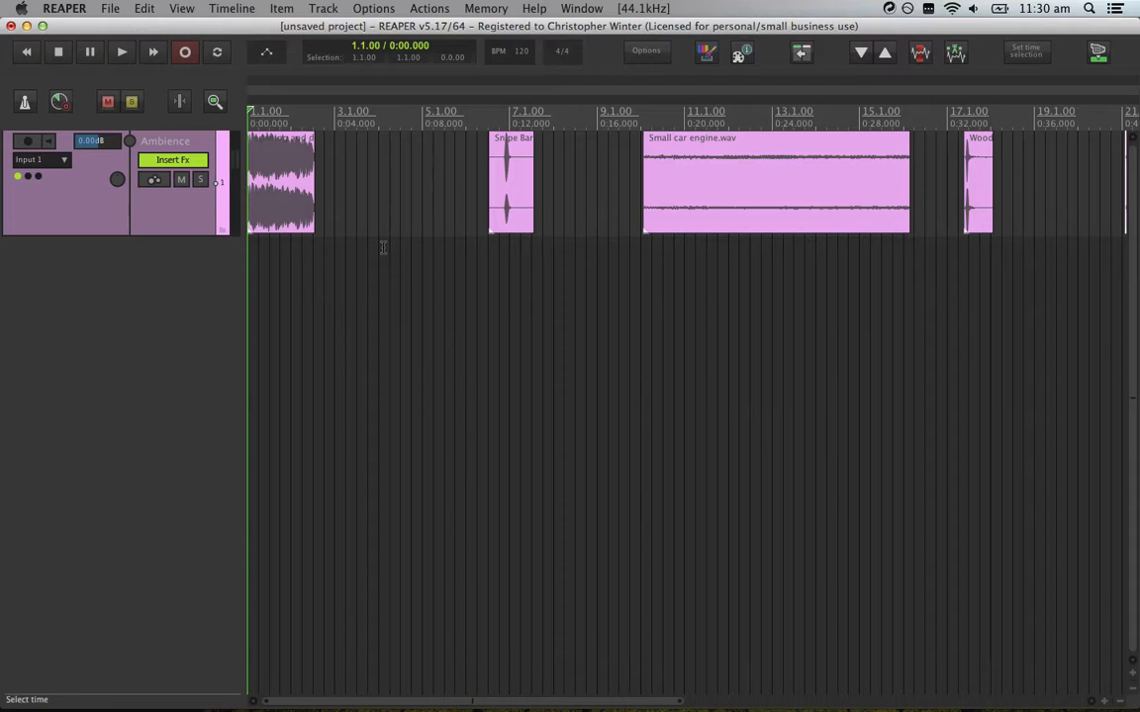
pyautogui.press('space')
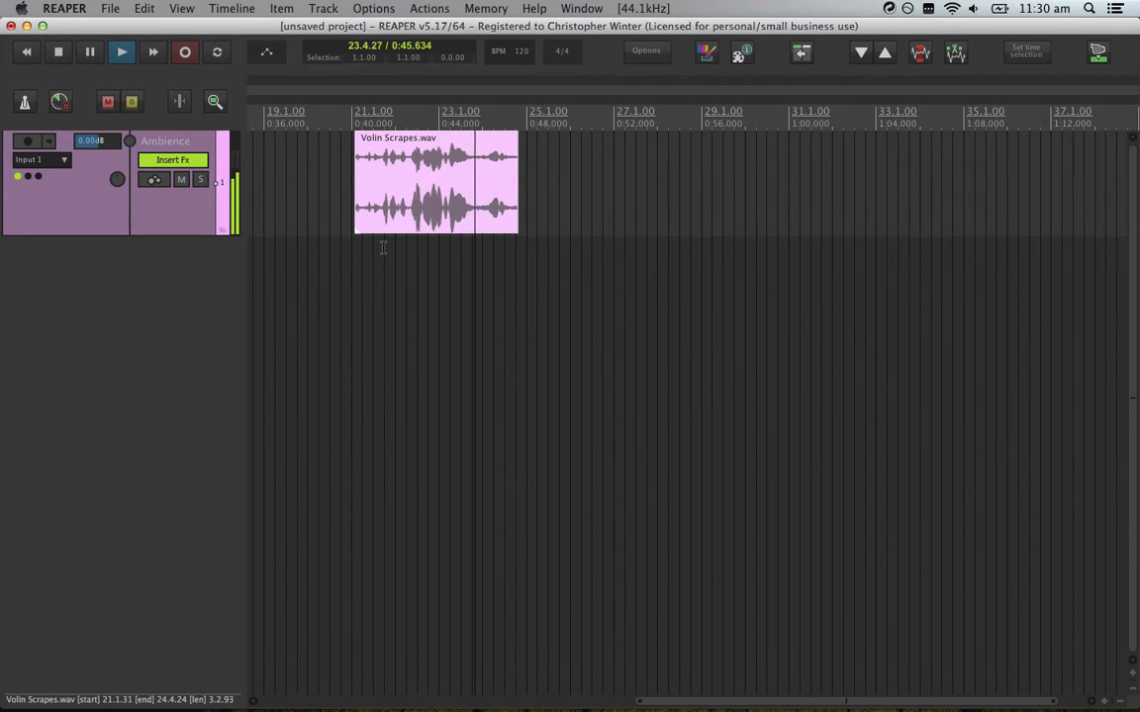
pyautogui.press('space')
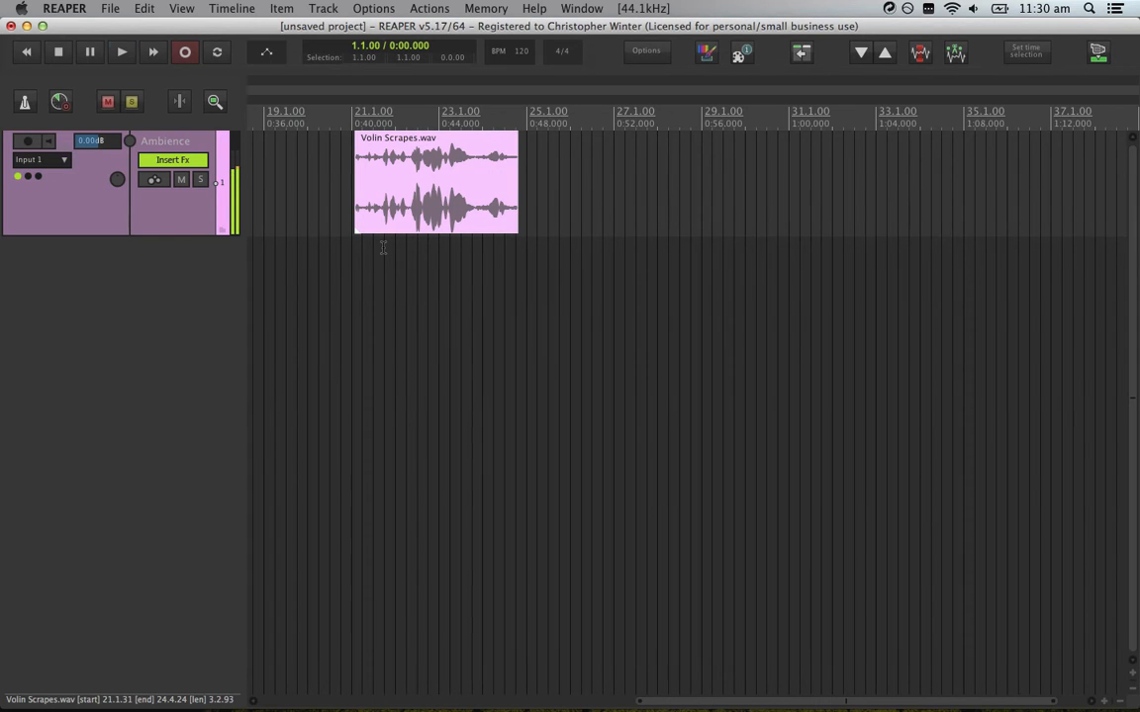